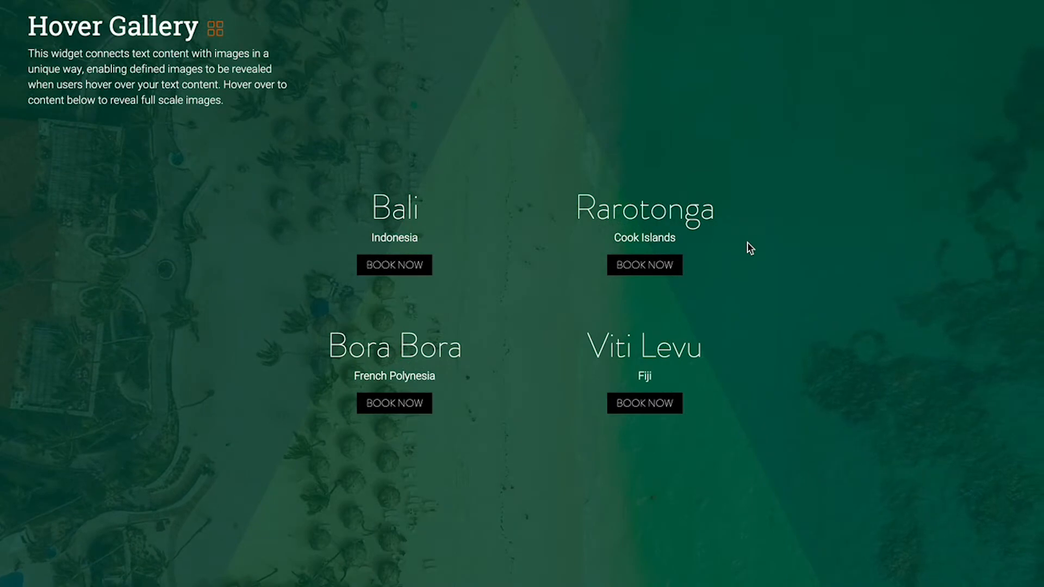
Examine the full-scale background images revealed by the Bali, Bora Bora and Viti Levu entries in the Hover Gallery demo
mouse_move(436, 231)
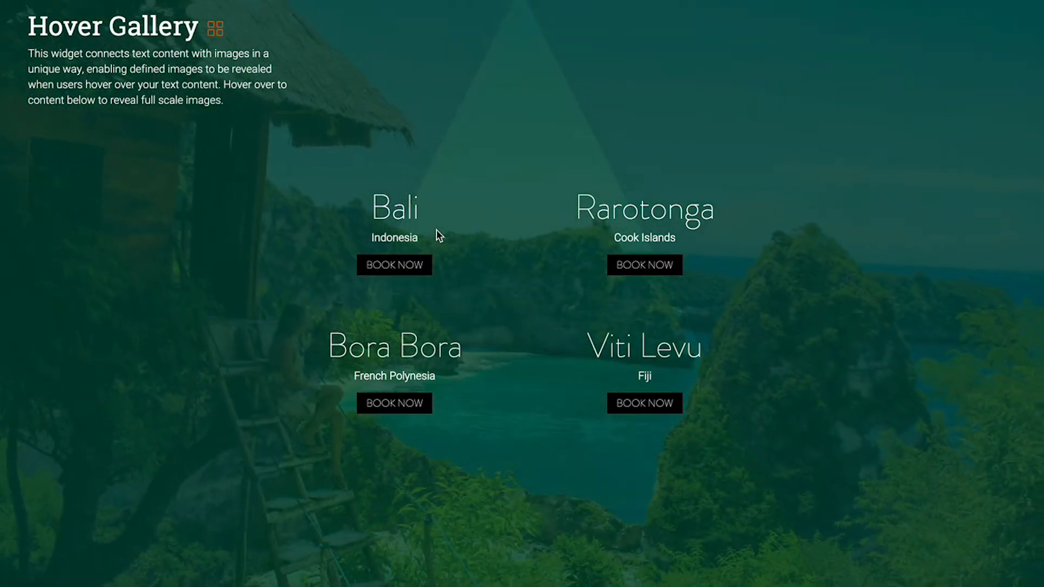
mouse_move(450, 323)
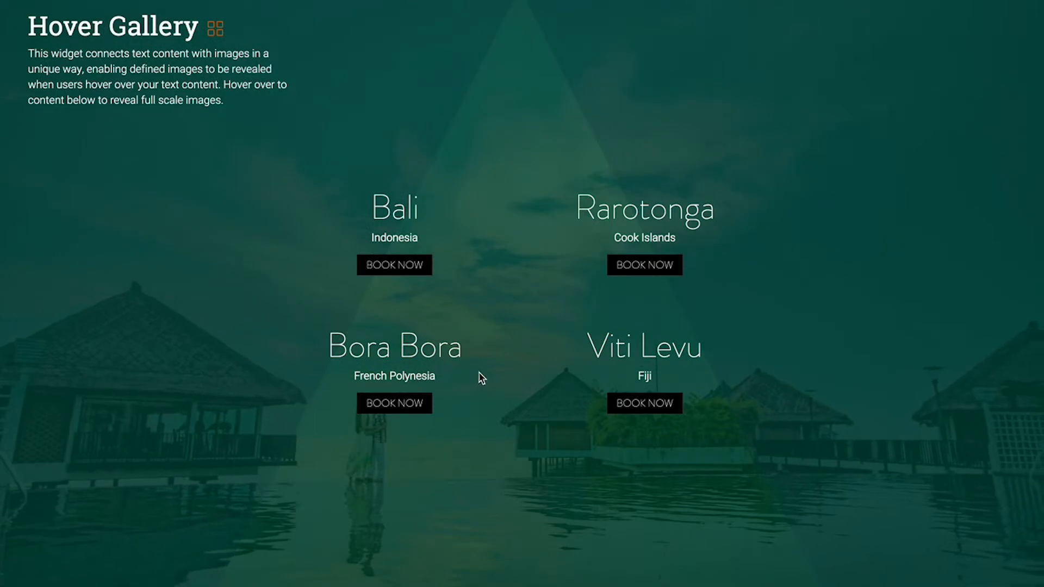
mouse_move(629, 466)
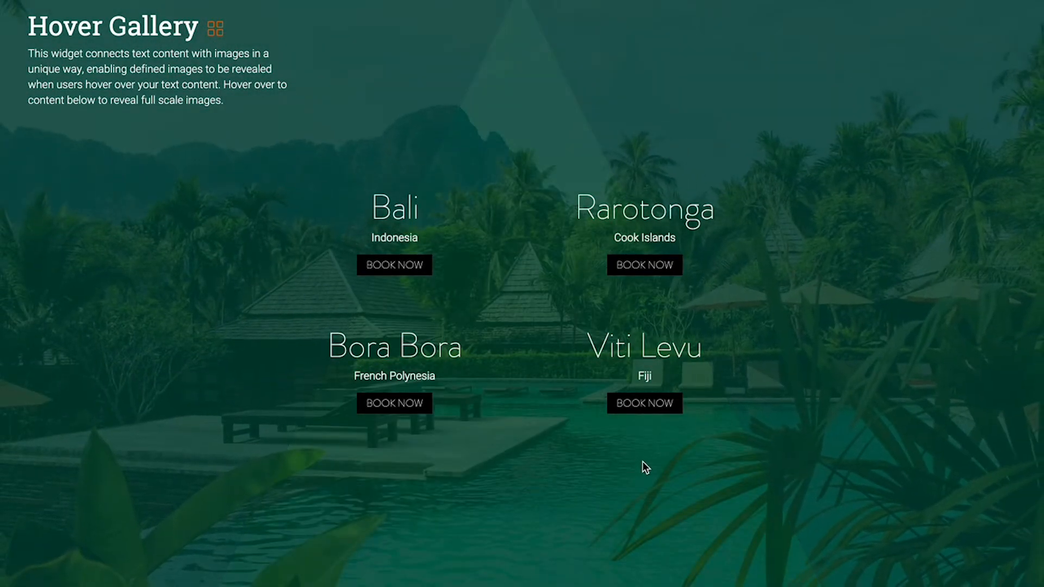
mouse_move(376, 494)
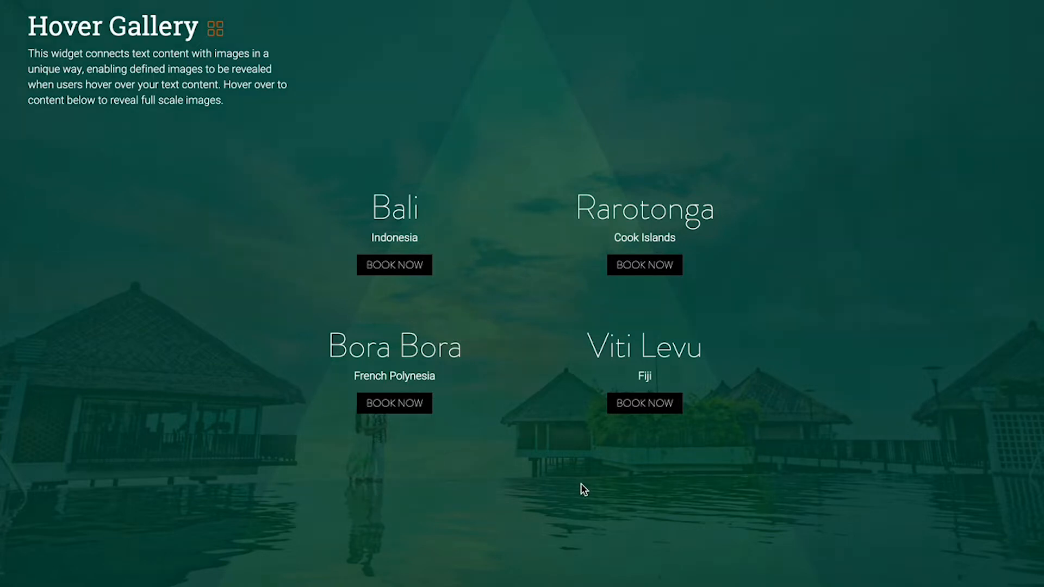
mouse_move(609, 483)
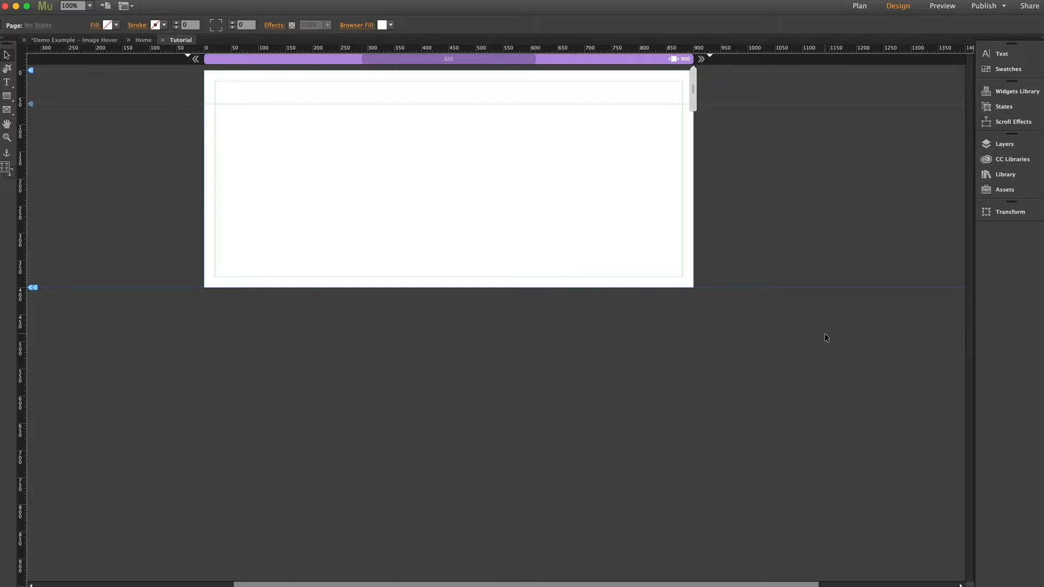
Place the Hover Gallery library item on the Tutorial page and move it to the page's top edge
click(1000, 175)
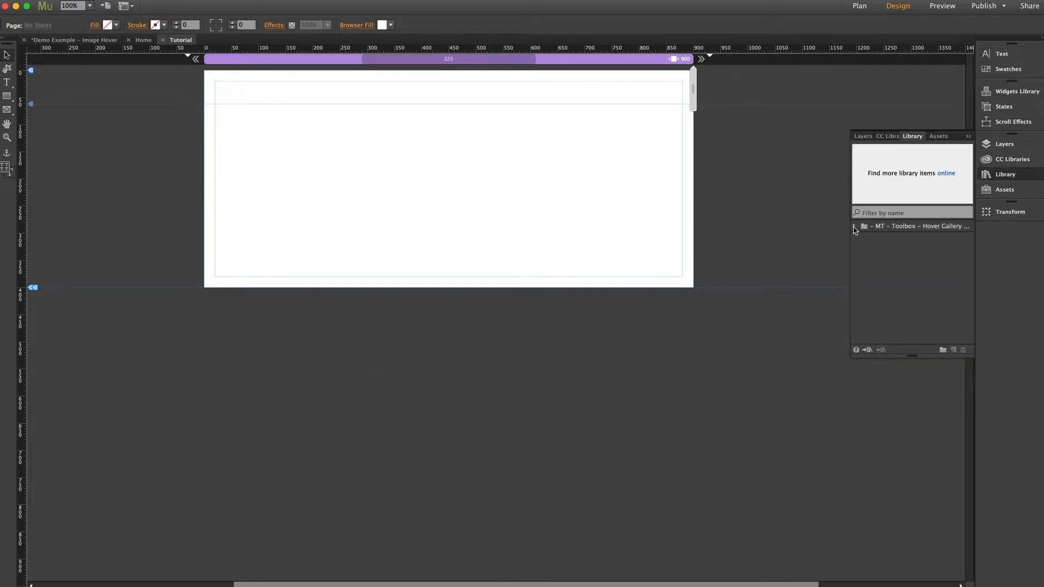
click(853, 226)
drag(892, 238, 265, 118)
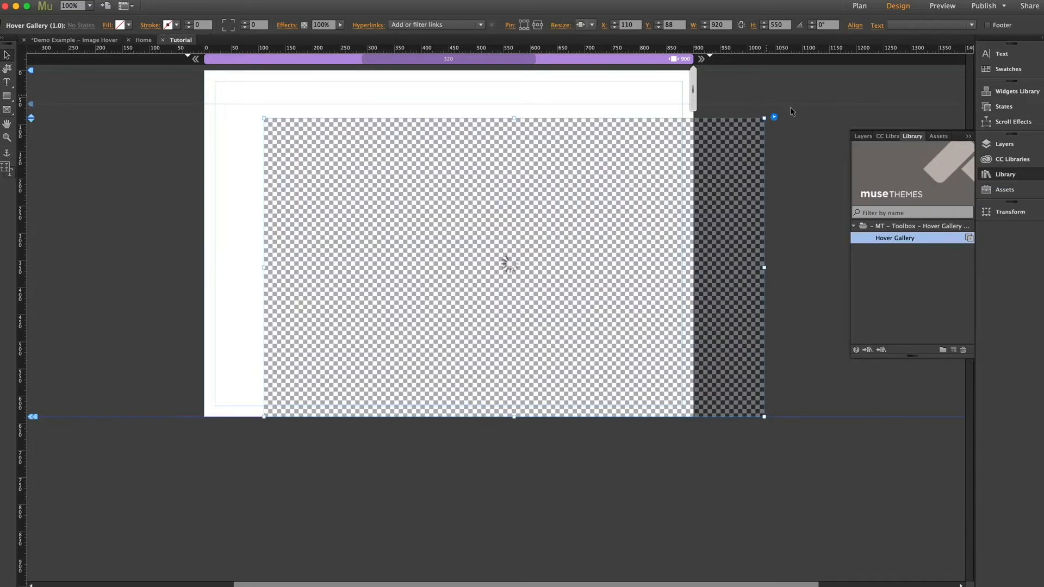
drag(606, 163, 536, 119)
Set the Hover Gallery widget's resize behaviour to Stretch to Browser Width
click(591, 24)
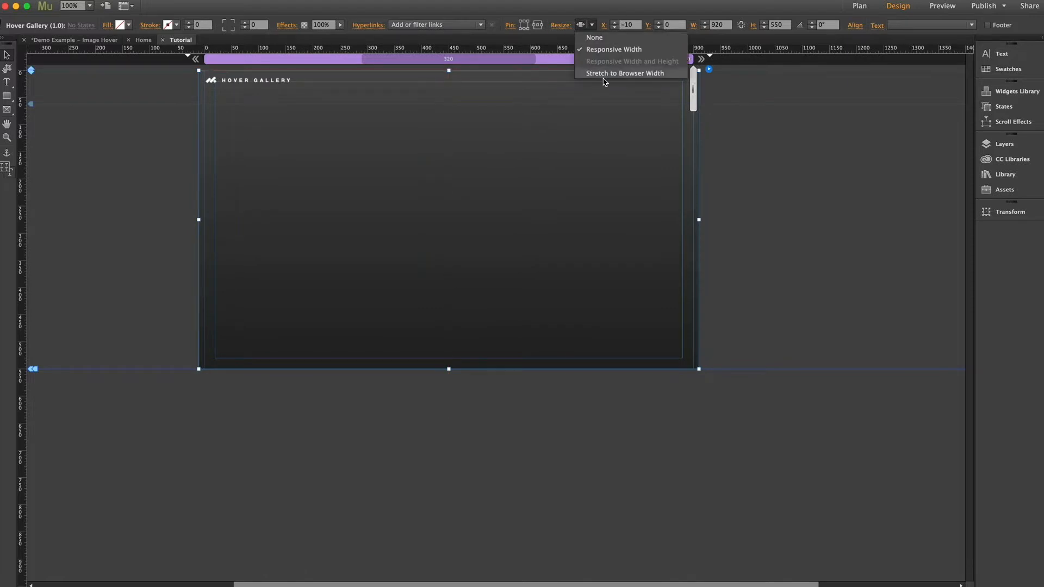
click(605, 74)
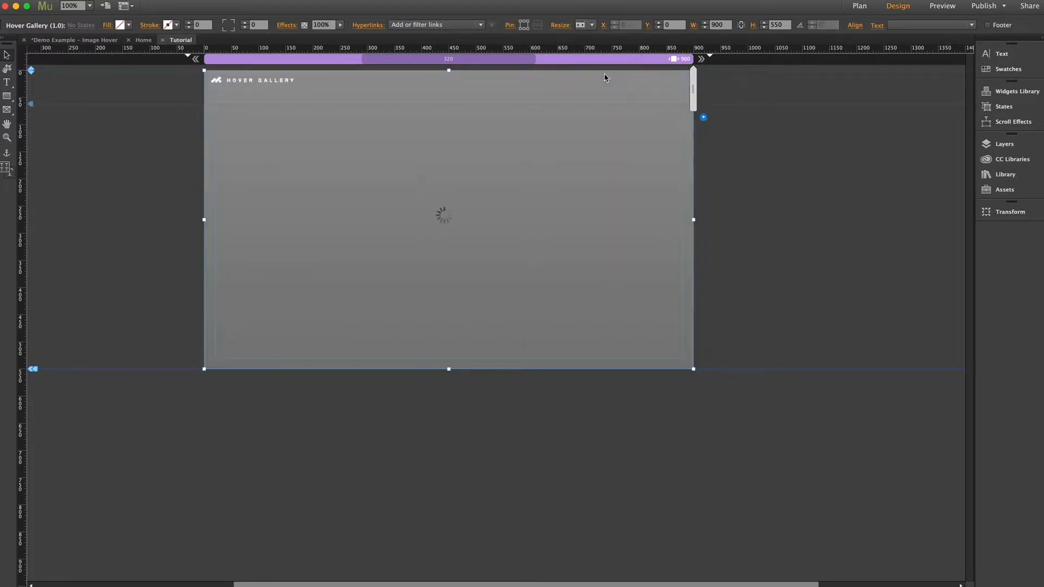
click(754, 169)
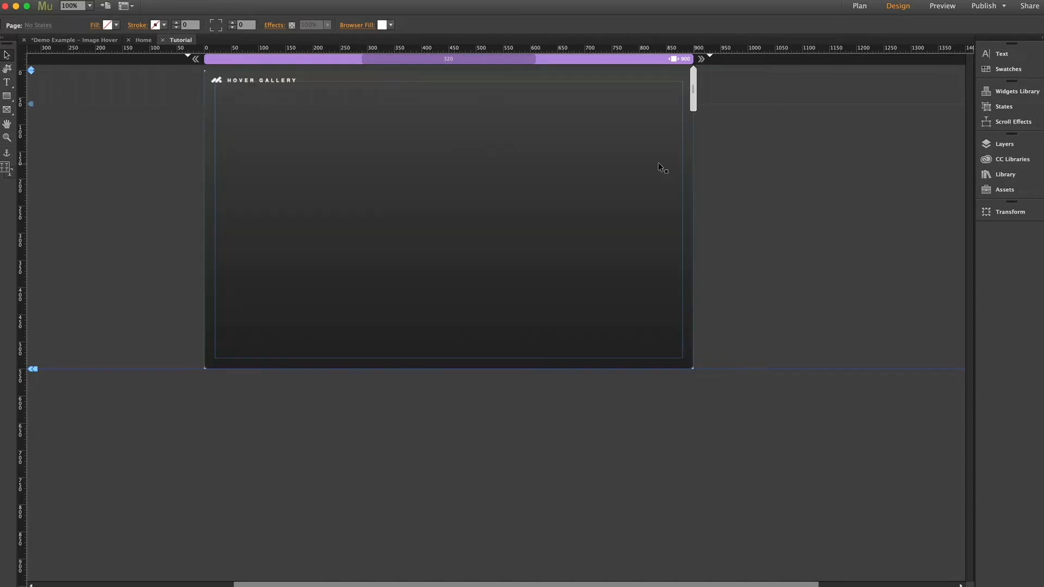
Set the Hover Gallery widget's height to 800
click(658, 164)
click(778, 24)
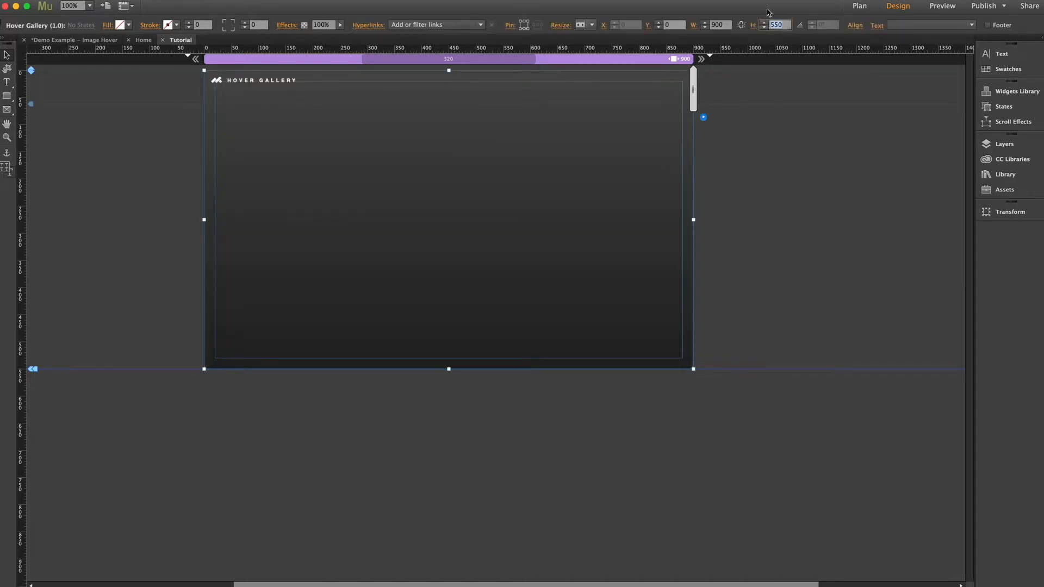
text(800)
key(Return)
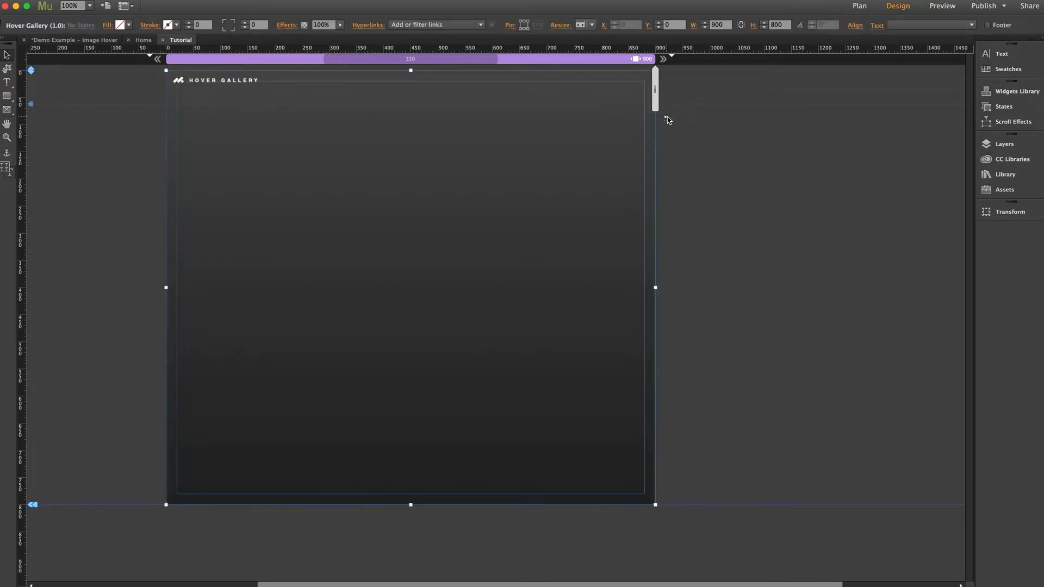
Review the shape-based image transitions between destinations in the finished Hover Gallery demo
click(665, 117)
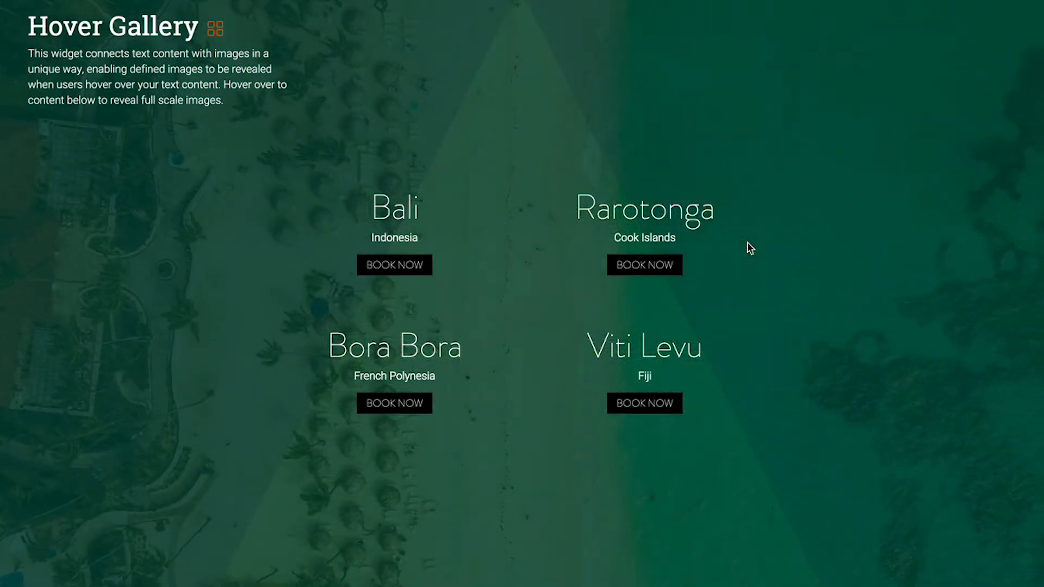
mouse_move(436, 229)
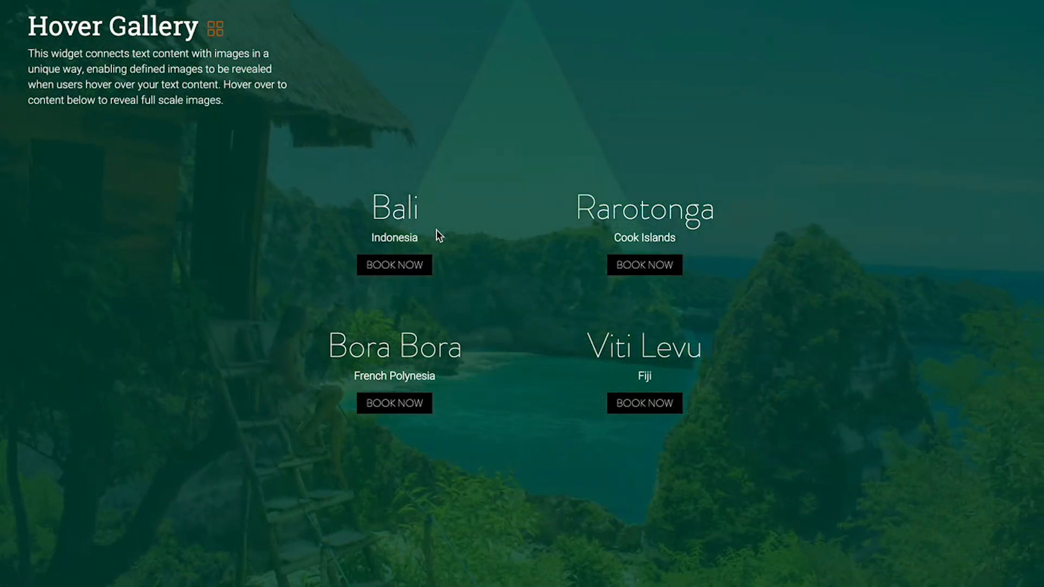
mouse_move(447, 321)
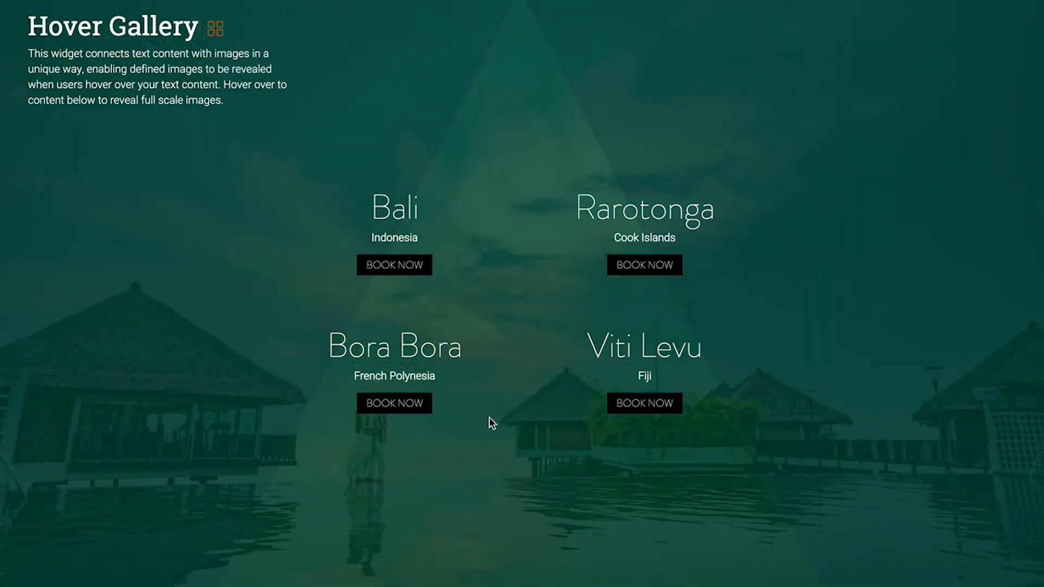
mouse_move(618, 466)
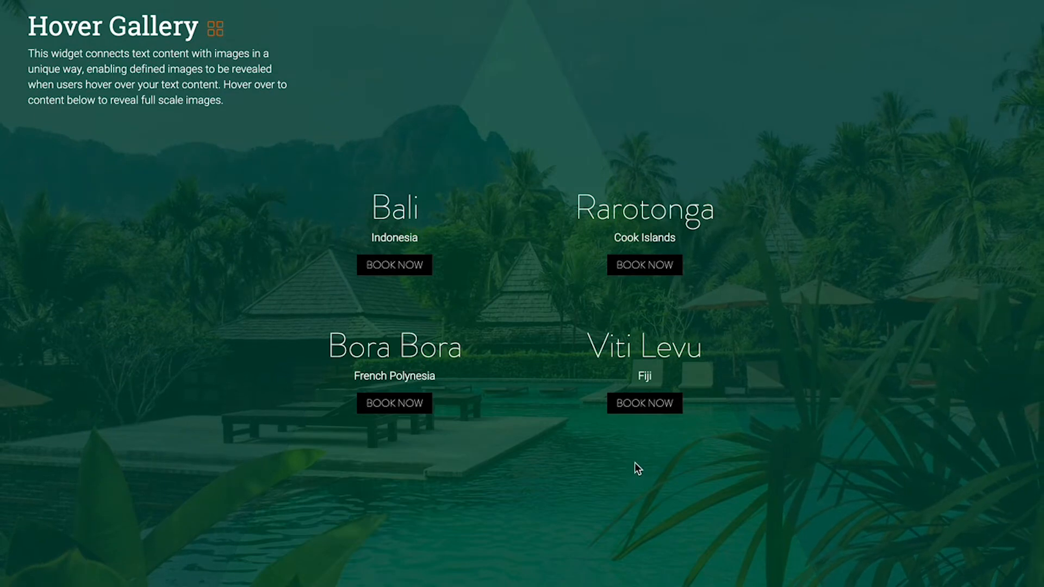
mouse_move(376, 494)
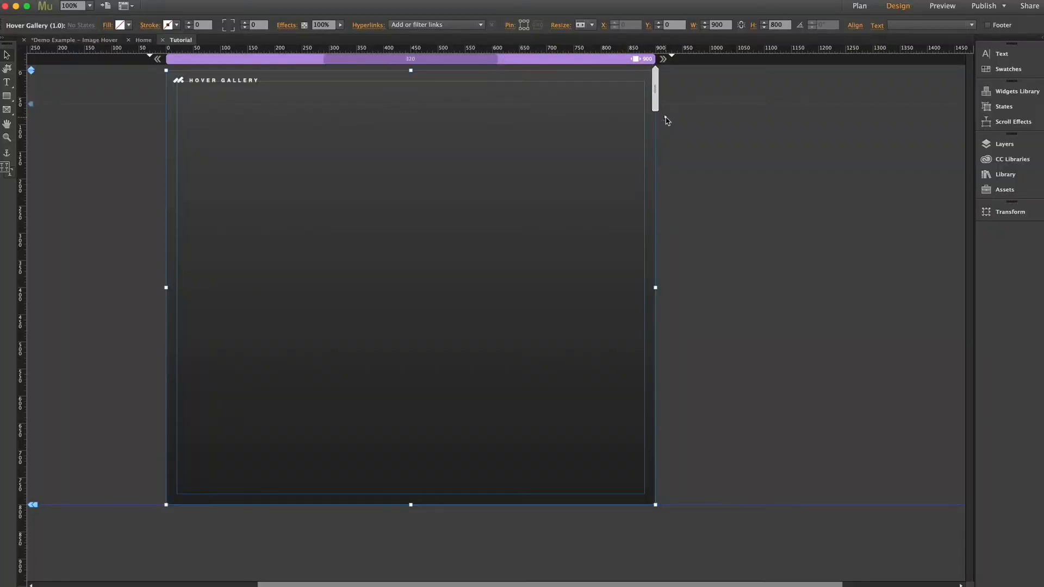
Set the widget's shape to Custom Shape and view the available gallery layouts
click(665, 118)
click(826, 148)
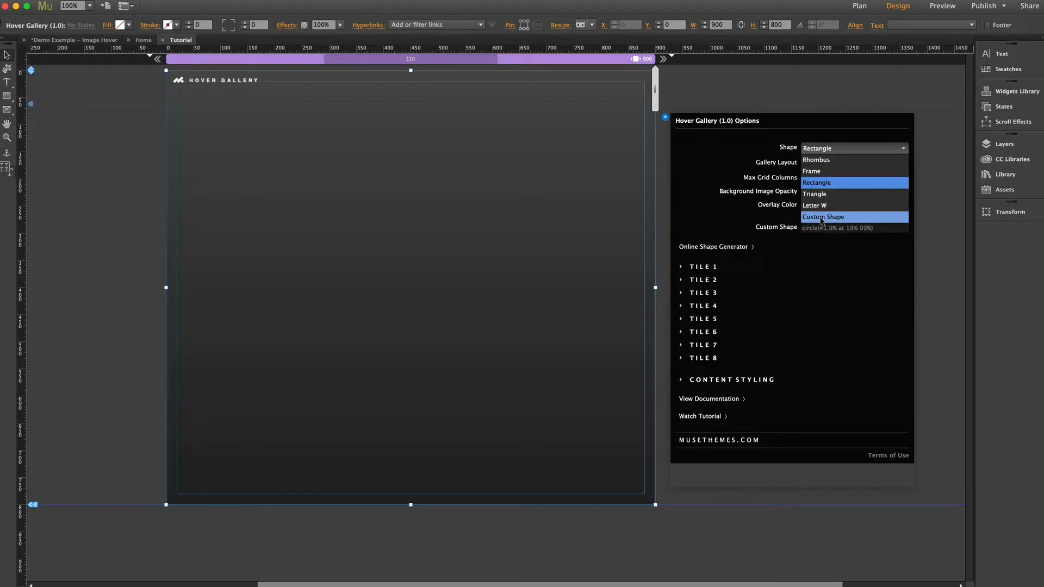
click(839, 218)
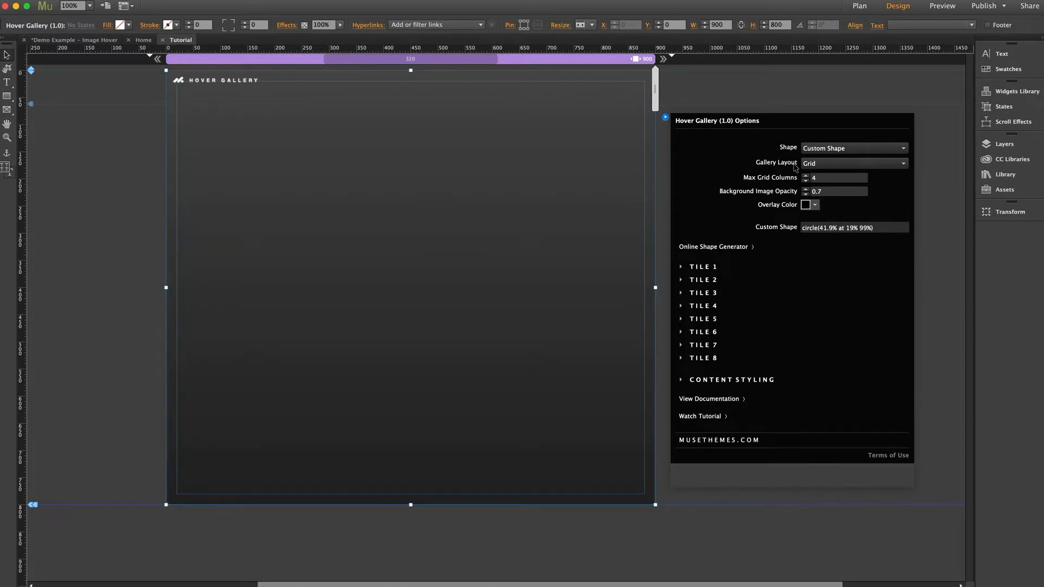
click(827, 167)
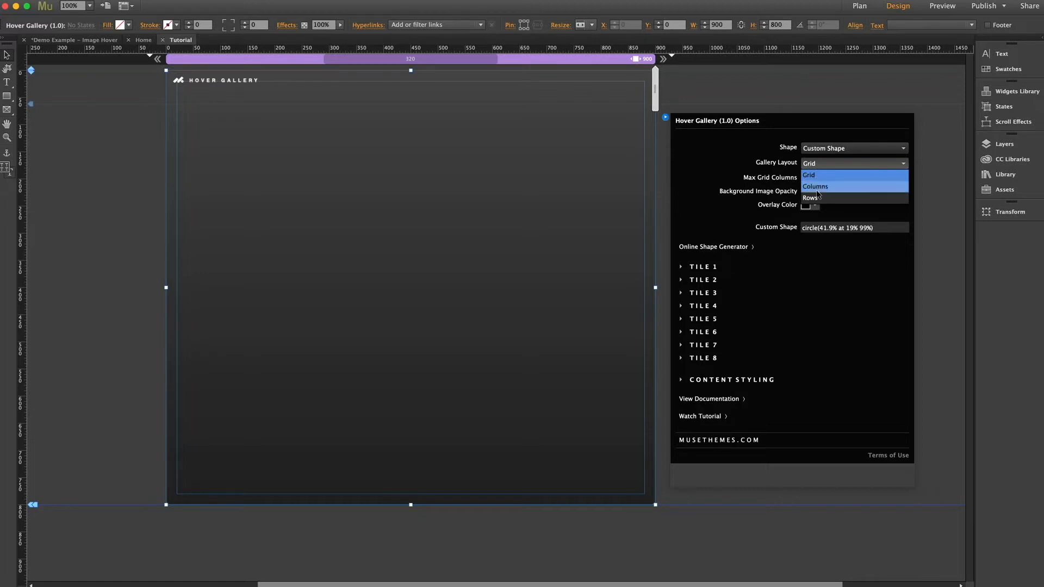
click(735, 171)
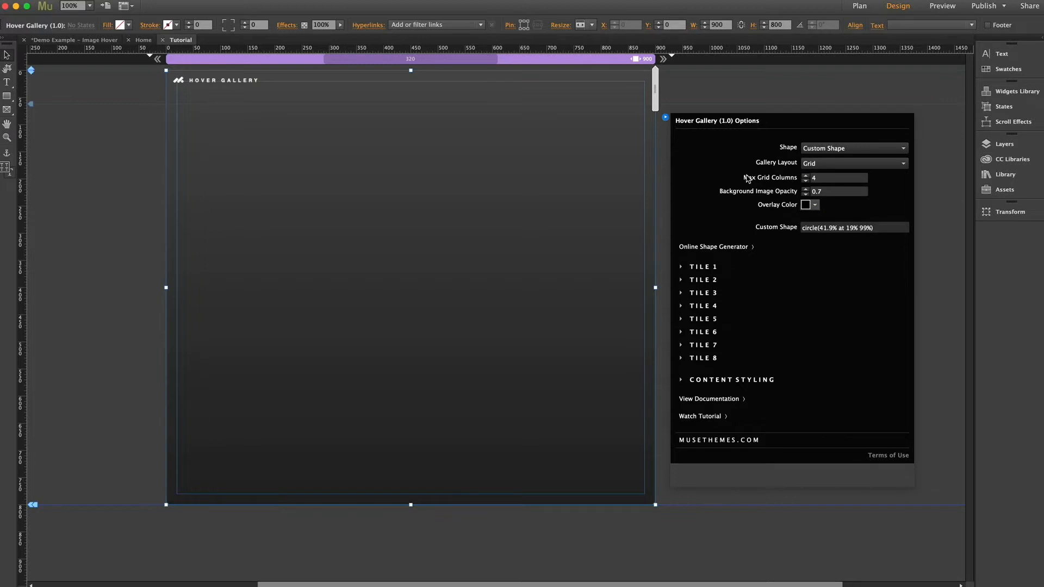
Set the gallery's maximum grid columns to 2 and the background image opacity to 0.75
click(817, 178)
text(2)
click(837, 191)
text(5)
key(Return)
Set the gallery's overlay color to hex 003642
click(815, 205)
click(978, 223)
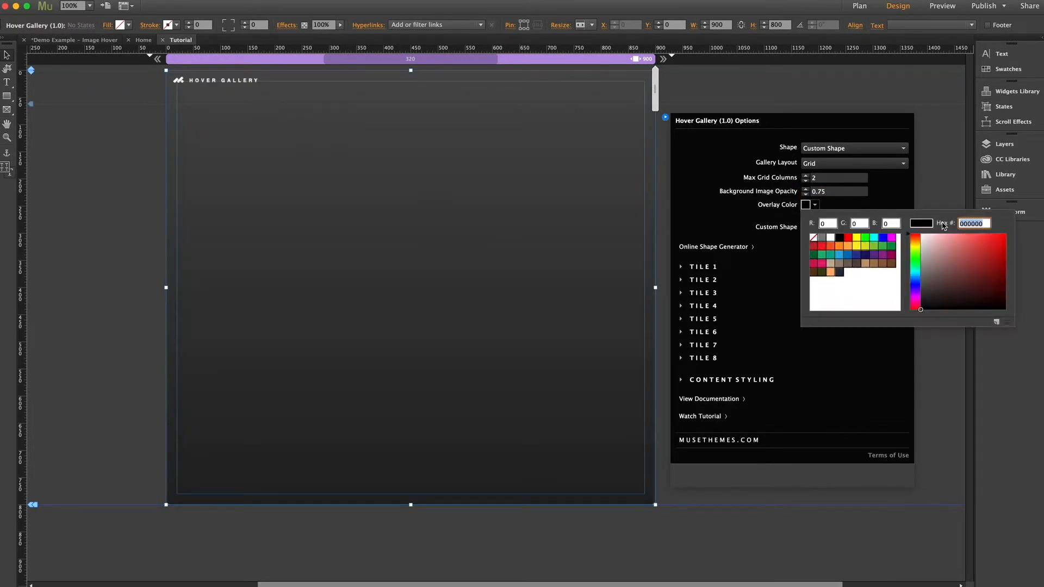
text(003)
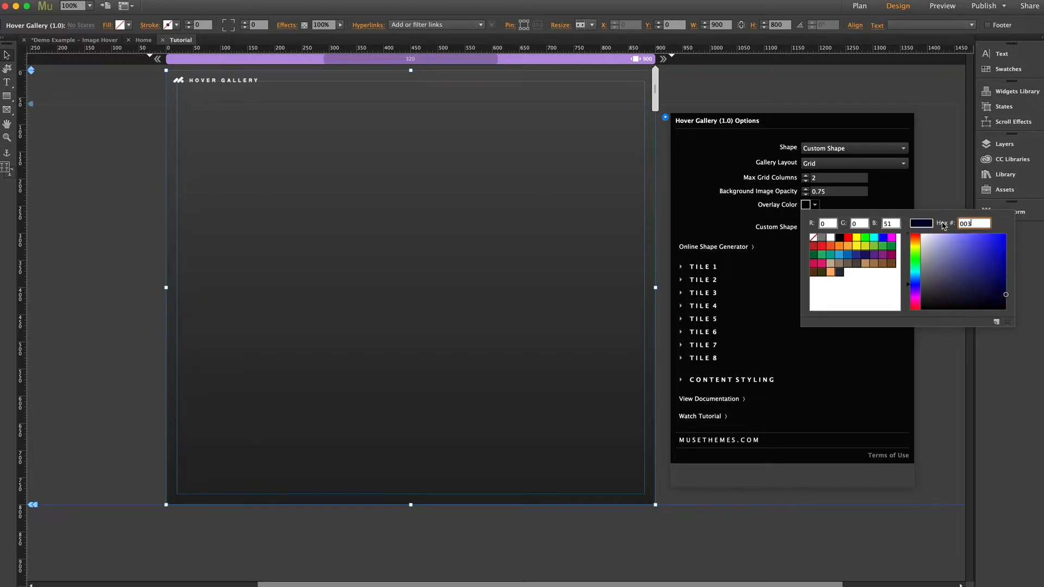
text(642)
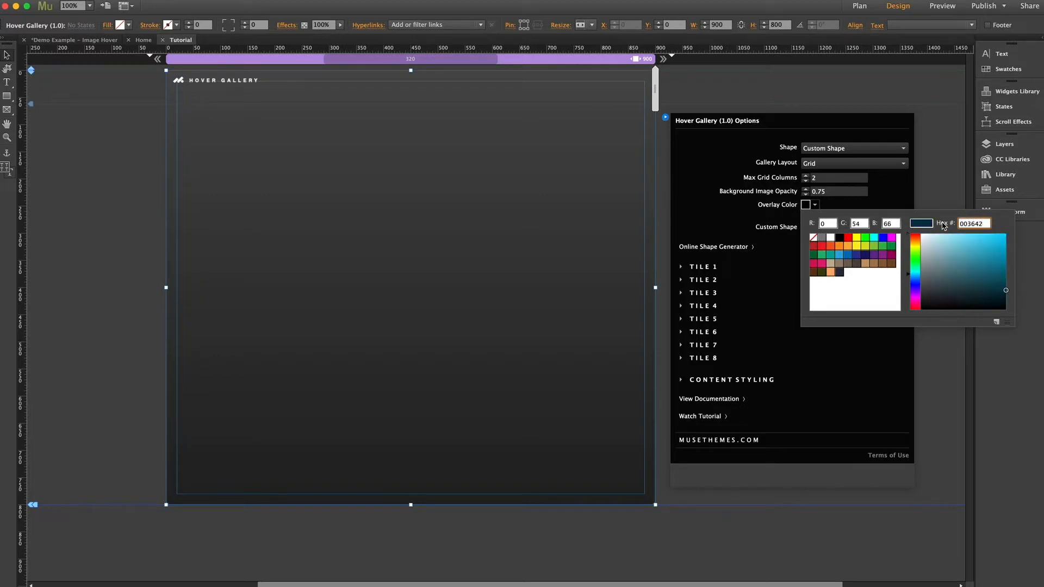
key(Return)
click(899, 194)
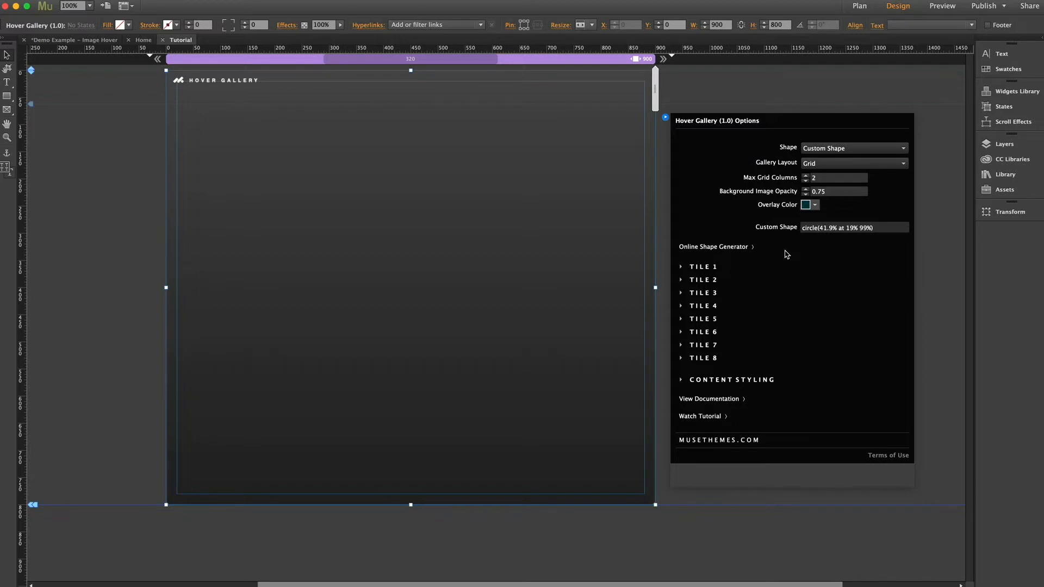
Open the online shape generator and try out the Close shape by repositioning some of its points
click(706, 247)
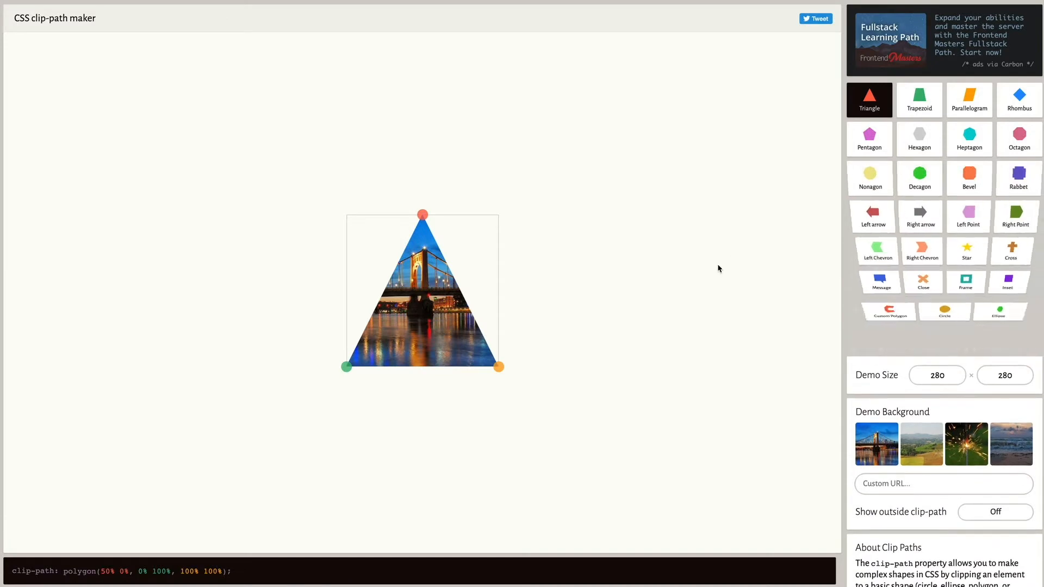
mouse_move(856, 185)
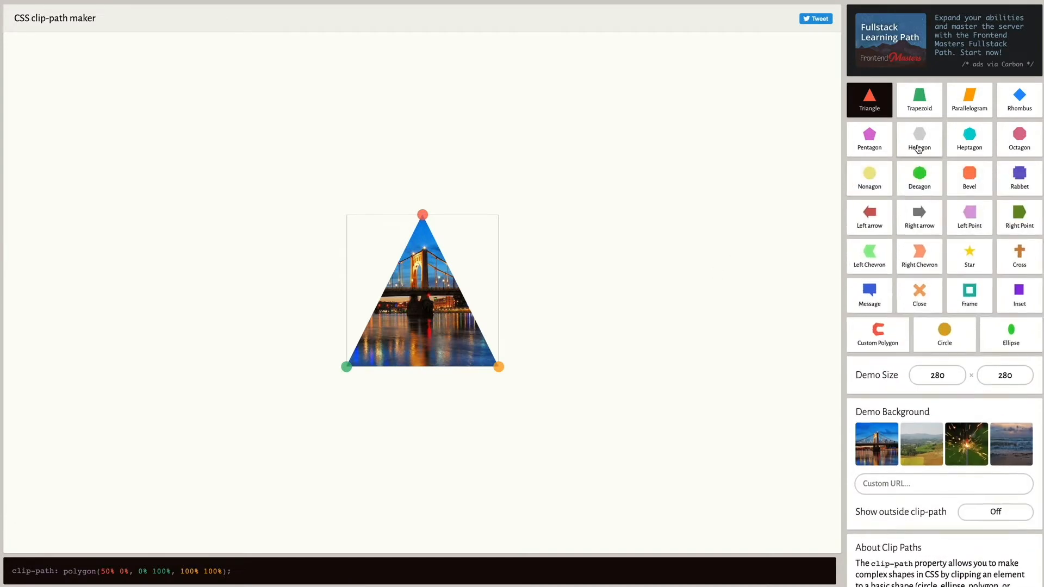
click(918, 296)
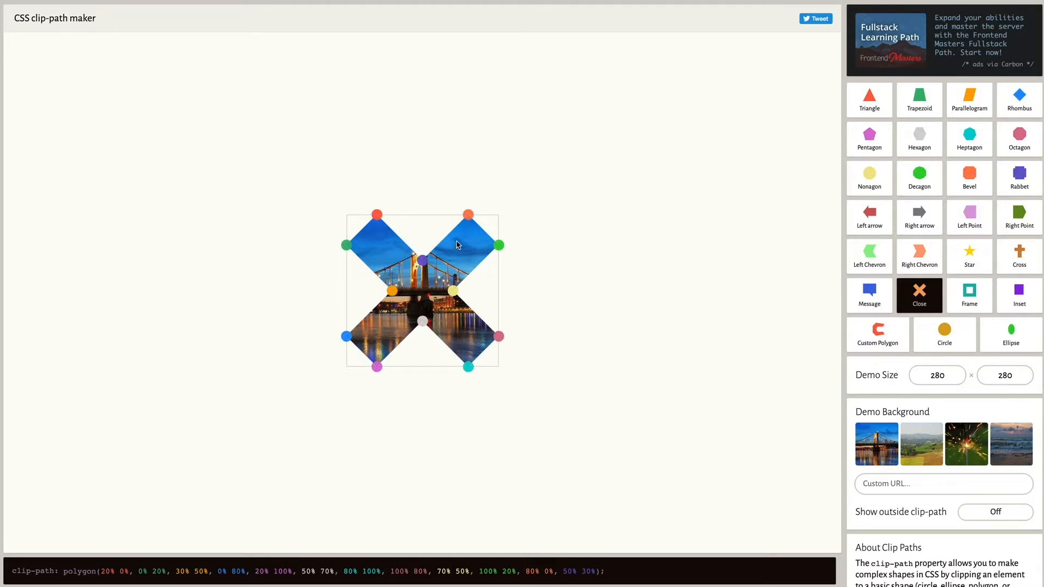
drag(498, 245, 419, 319)
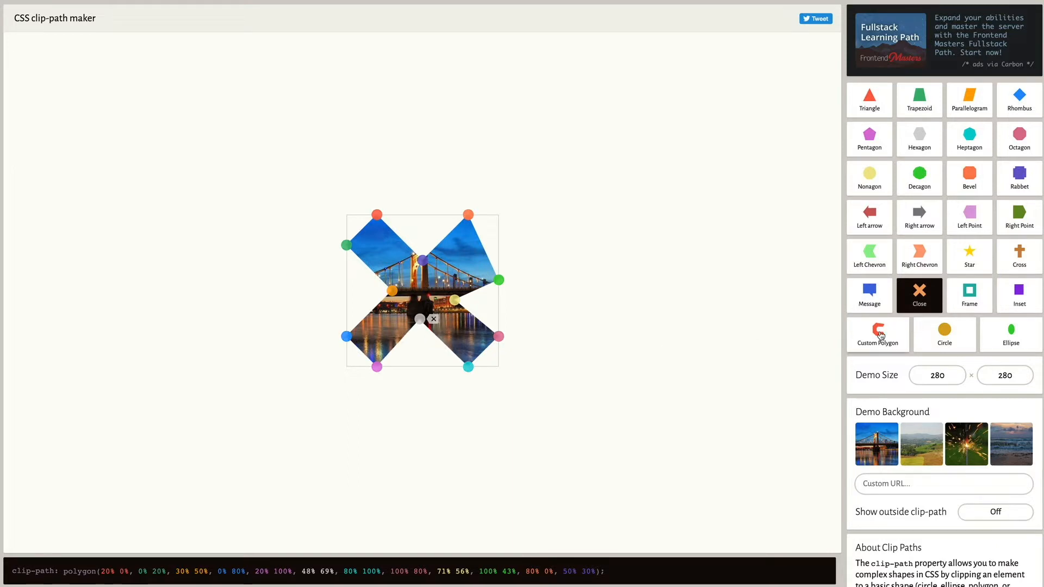
Choose the Circle shape, shrink its radius to 20.0% at 50% 50%, and copy the circle code
click(941, 338)
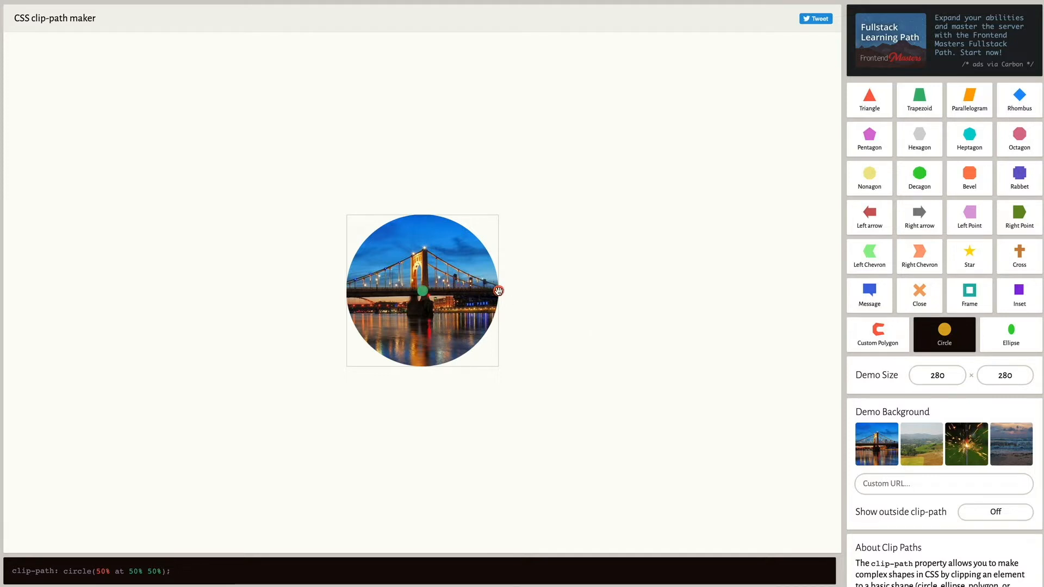
drag(498, 291, 481, 292)
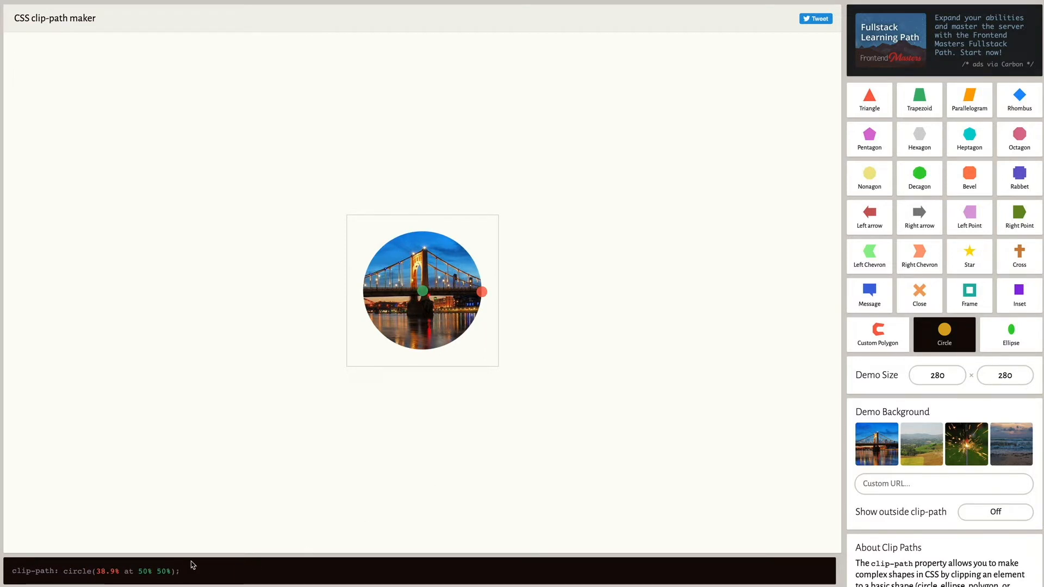
drag(481, 292, 452, 300)
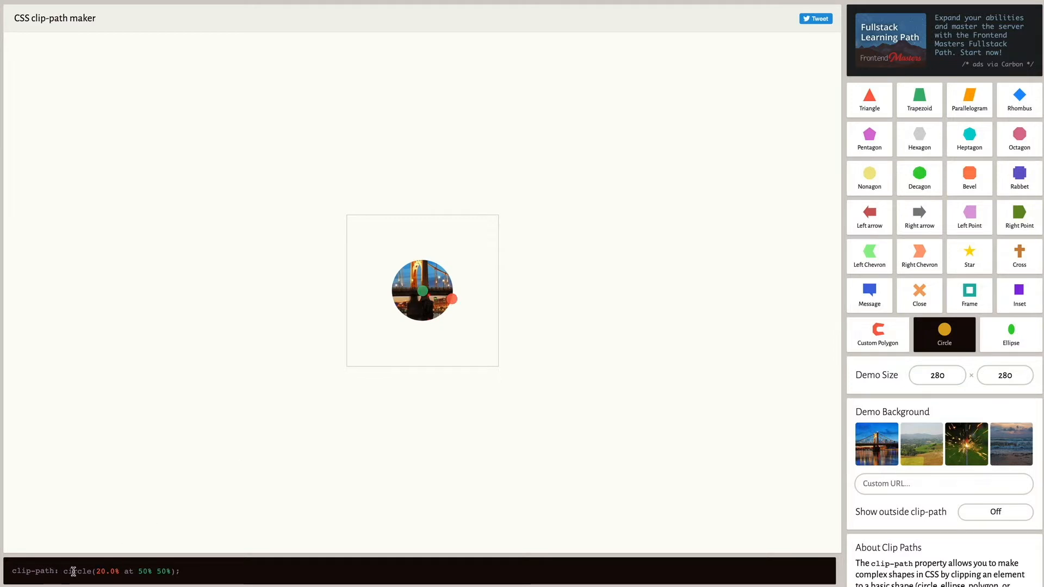
drag(63, 573, 175, 572)
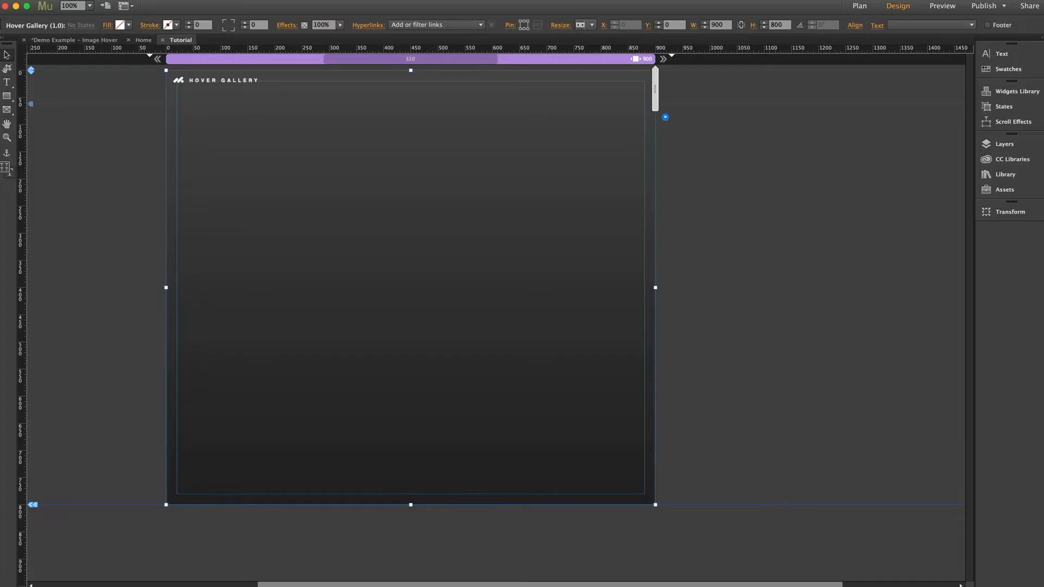
Return to Adobe Muse and set the widget's custom shape to circle(20.0% at 50% 50%)
click(665, 117)
click(810, 227)
text(circle(20.0% at 50% 50%))
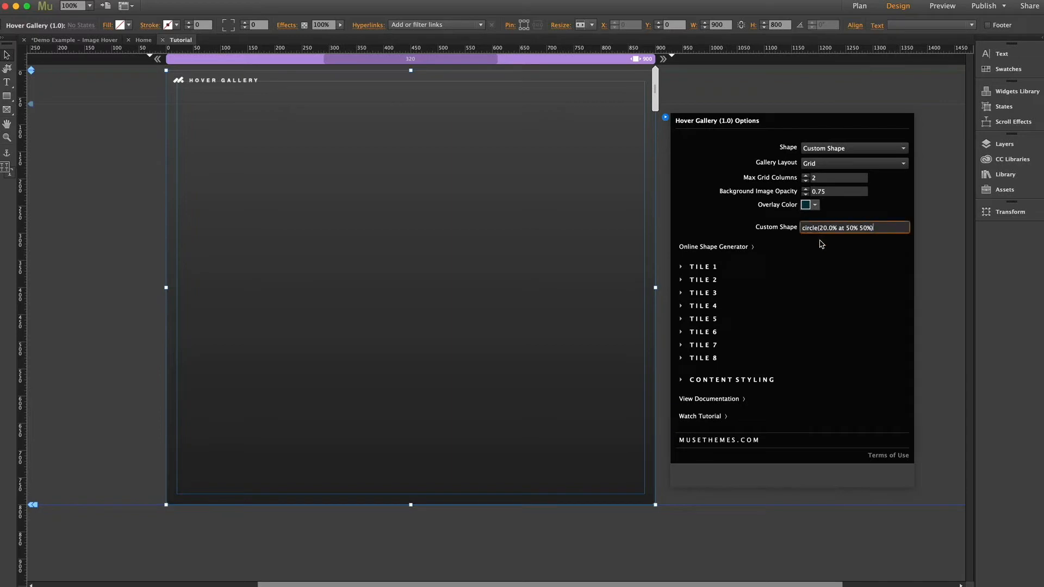
key(Return)
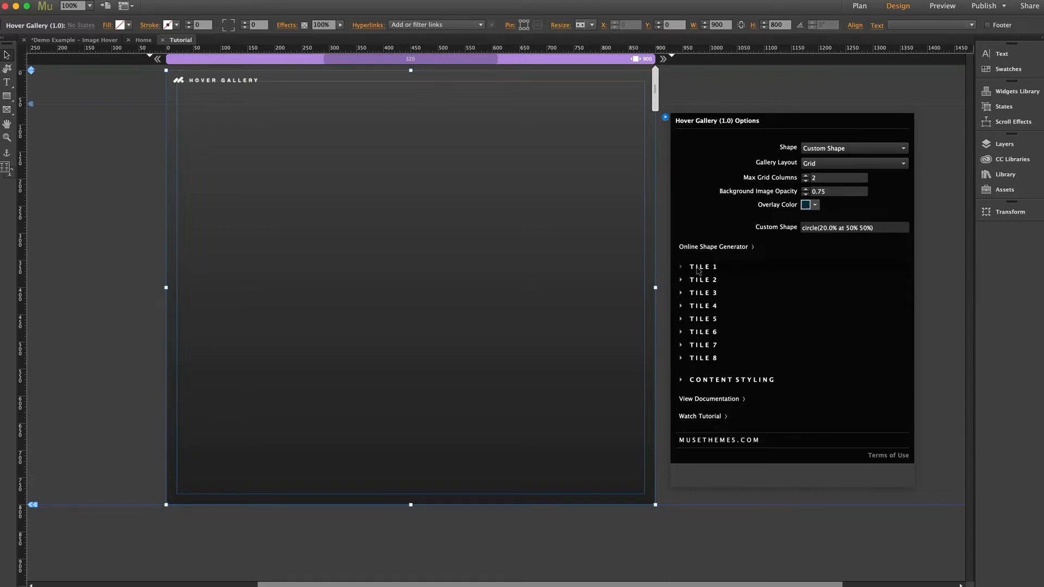
Set bali-1.jpg from the Image Assets folder as Tile 1's background image
click(698, 267)
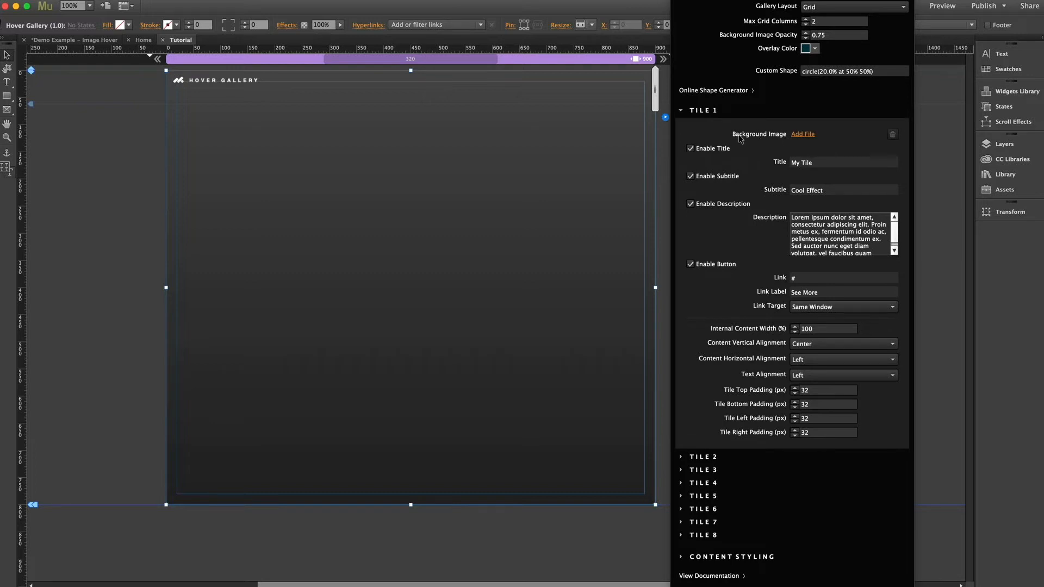
click(801, 135)
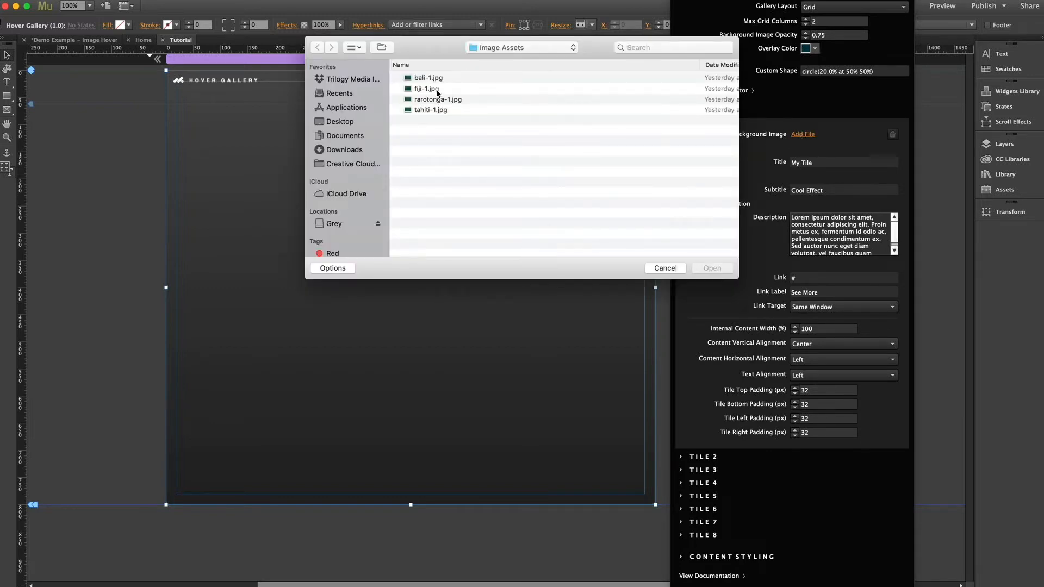
click(427, 77)
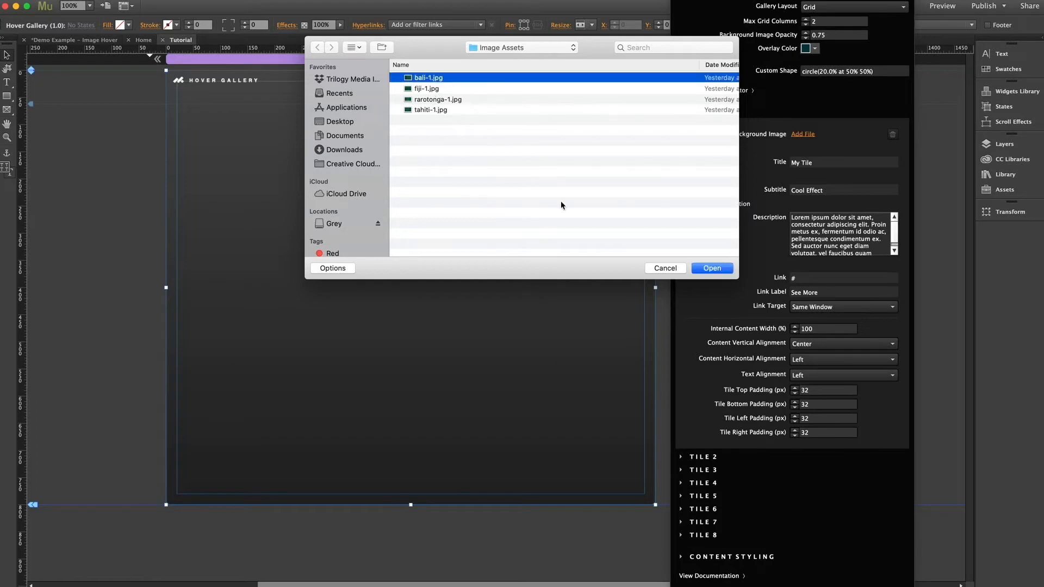
click(704, 266)
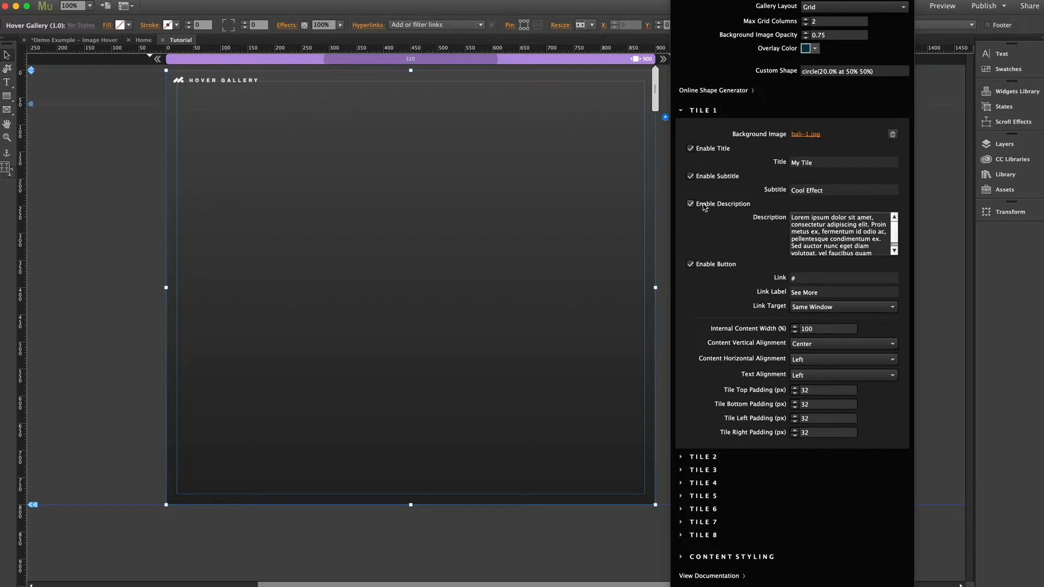
Disable Tile 1's description and set its title to Bali and its subtitle to Indonesia
click(689, 204)
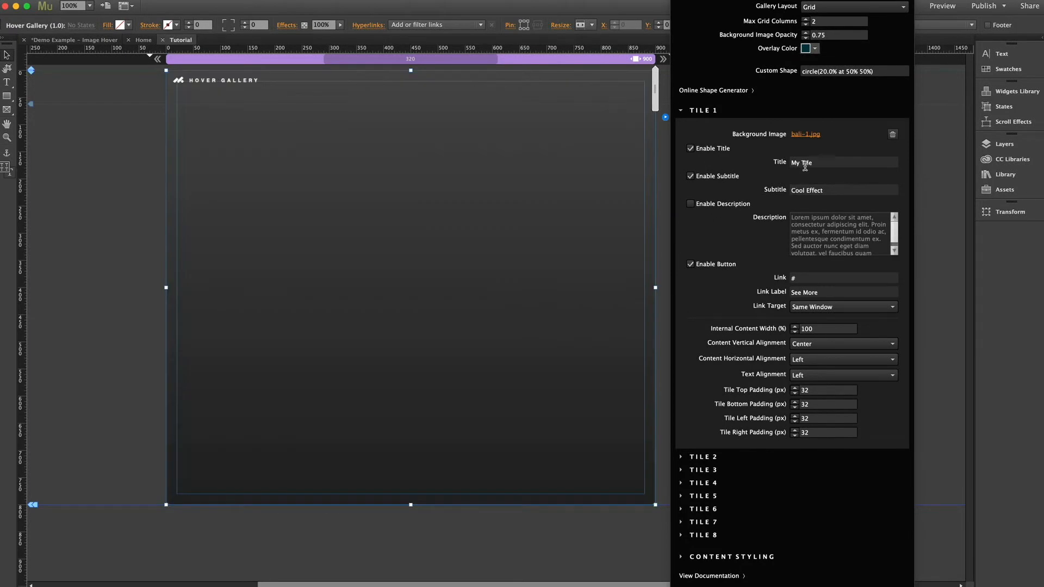
click(807, 163)
key(super+a)
text(Bali)
click(809, 190)
key(super+a)
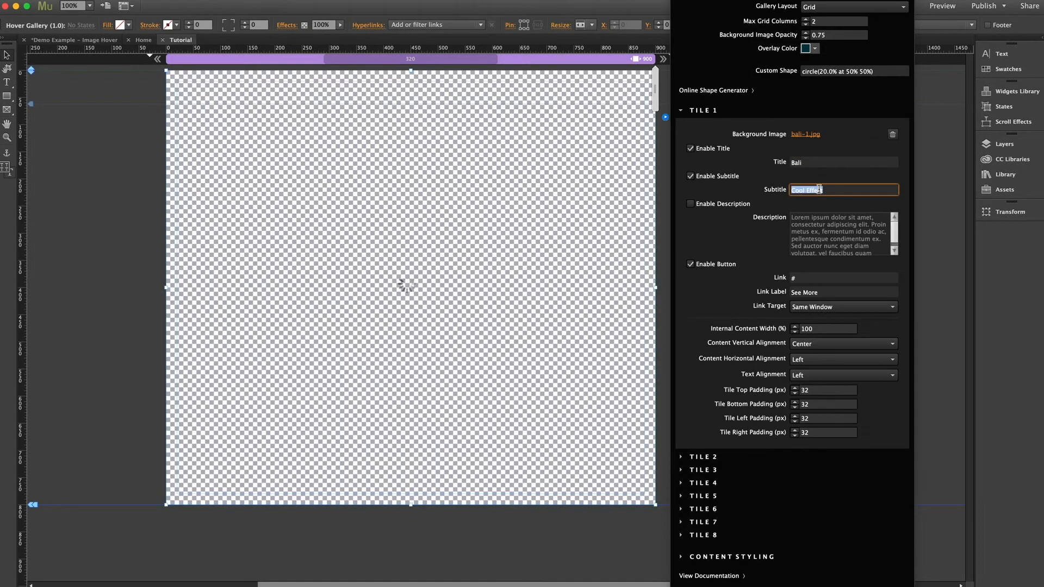
text(Indon)
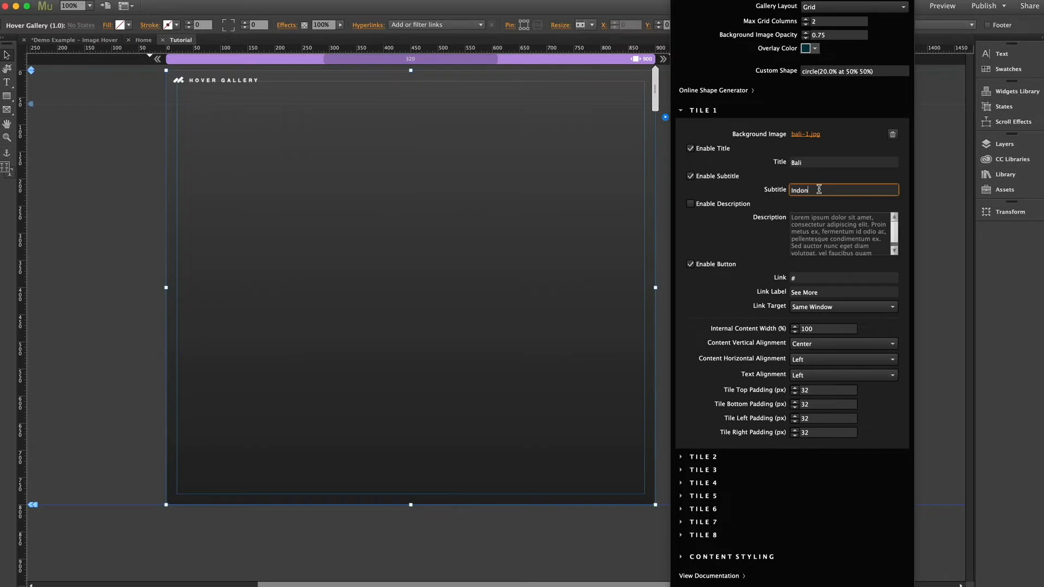
text(esia)
Set Tile 1's link label to BOOK NOW and its link target to Same Window
click(825, 293)
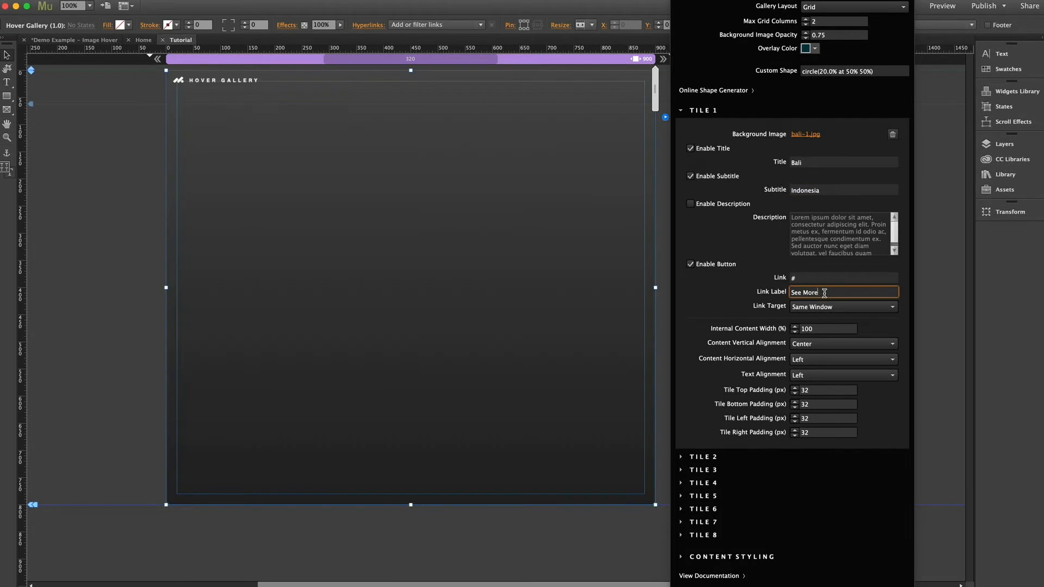
triple_click(825, 293)
text(BOOK NOW)
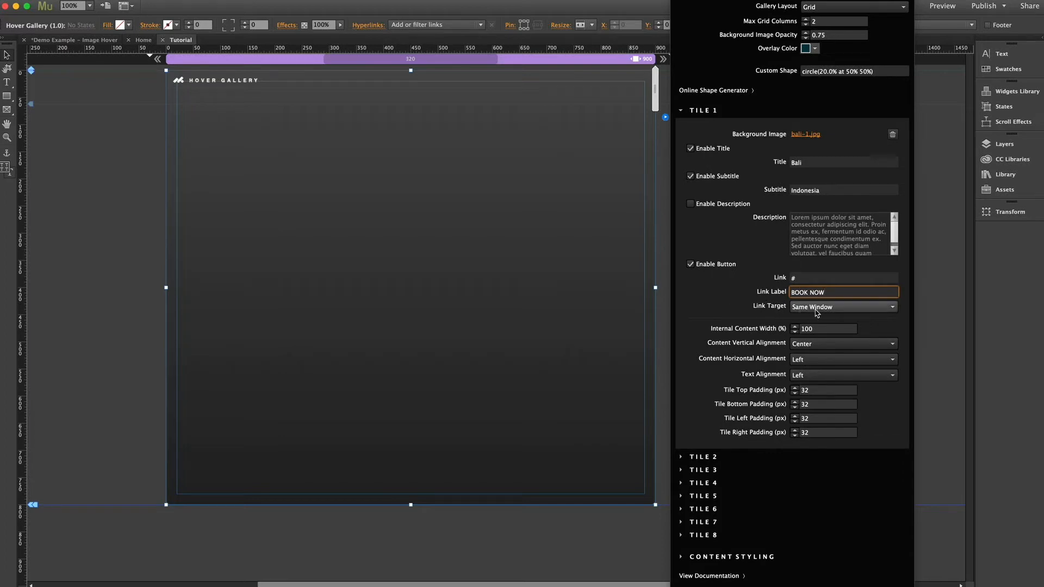
click(824, 311)
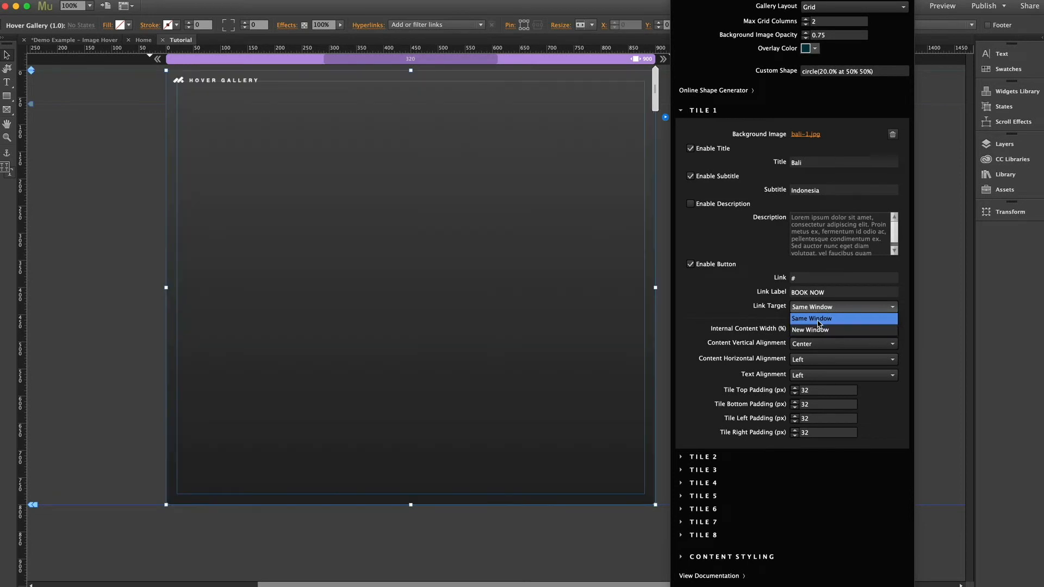
click(818, 318)
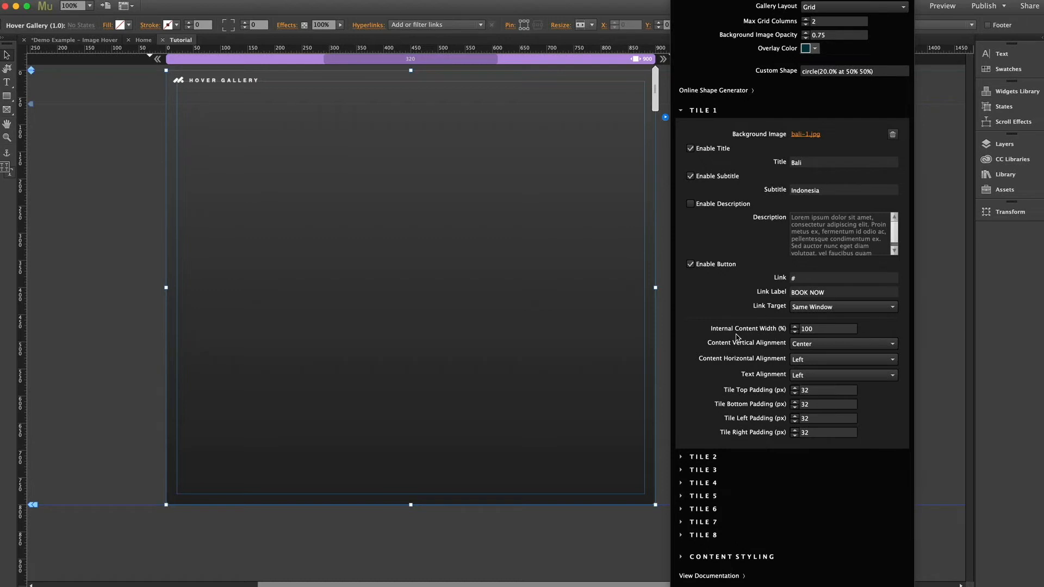
Set Tile 1's internal content width to 50%
double_click(802, 330)
text(50)
key(Return)
Align Tile 1's content to Bottom vertically and Right horizontally
click(815, 344)
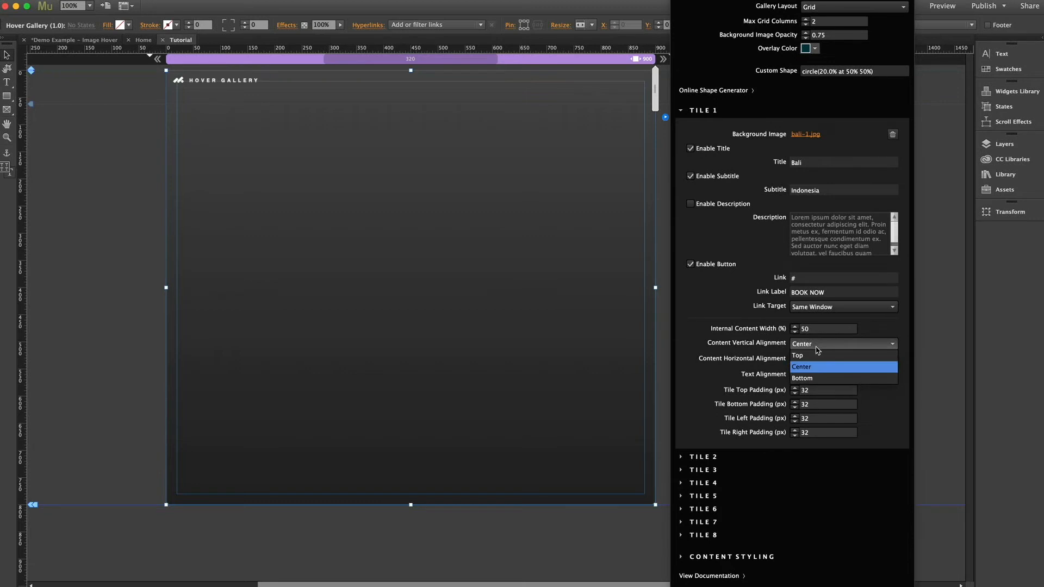
click(771, 352)
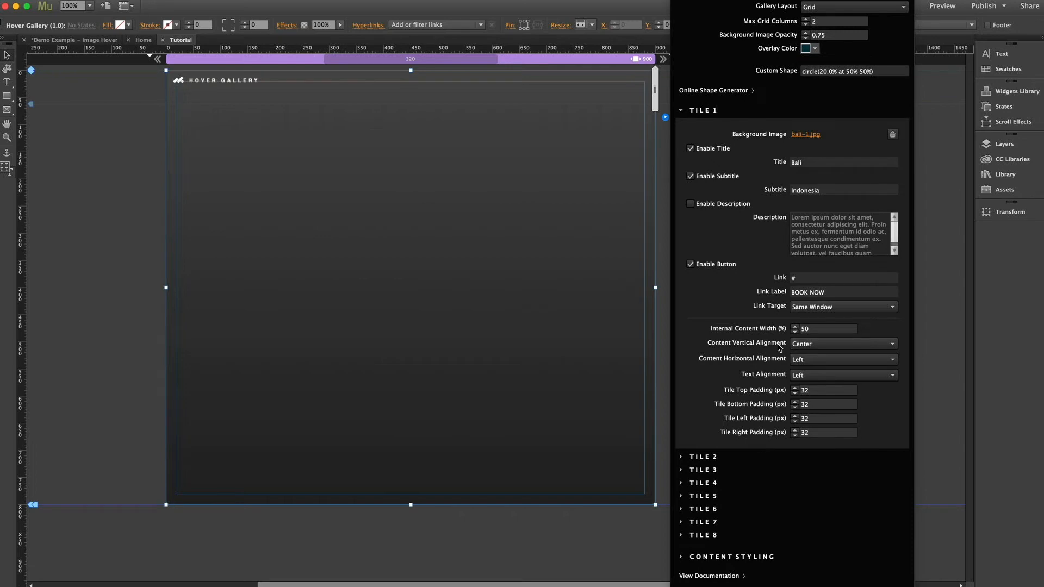
click(816, 346)
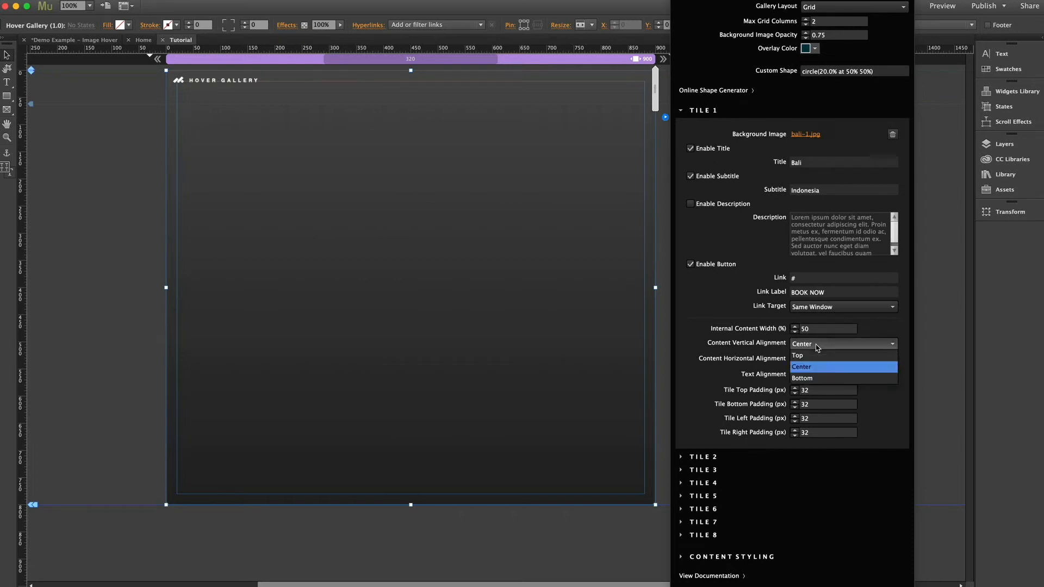
click(809, 379)
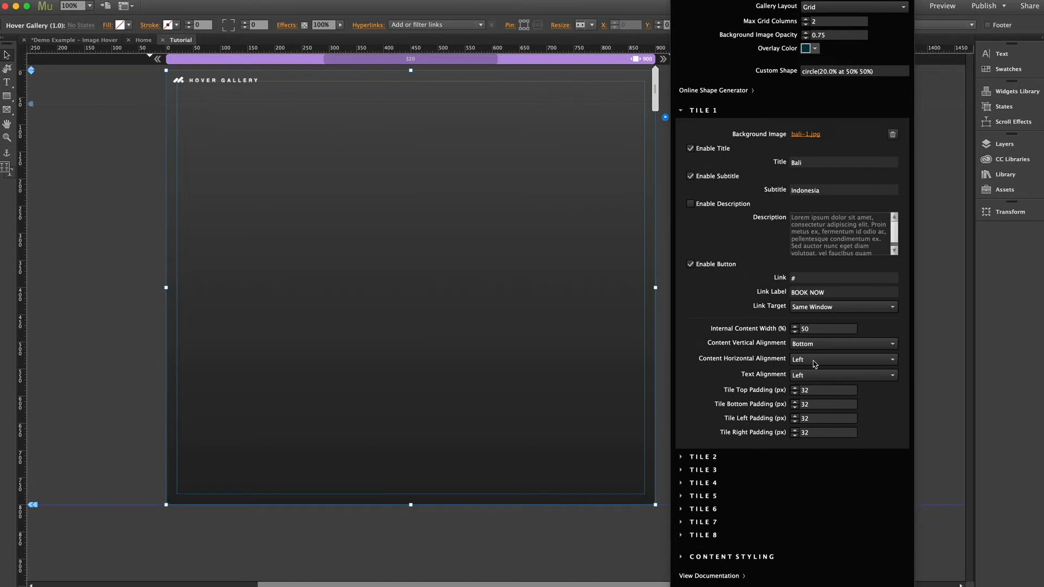
click(815, 361)
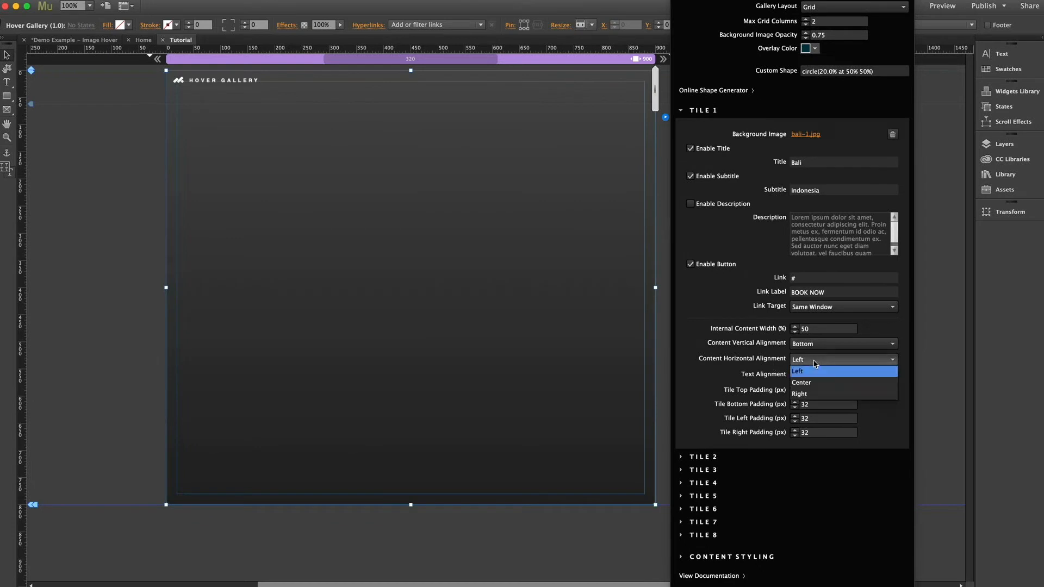
click(803, 397)
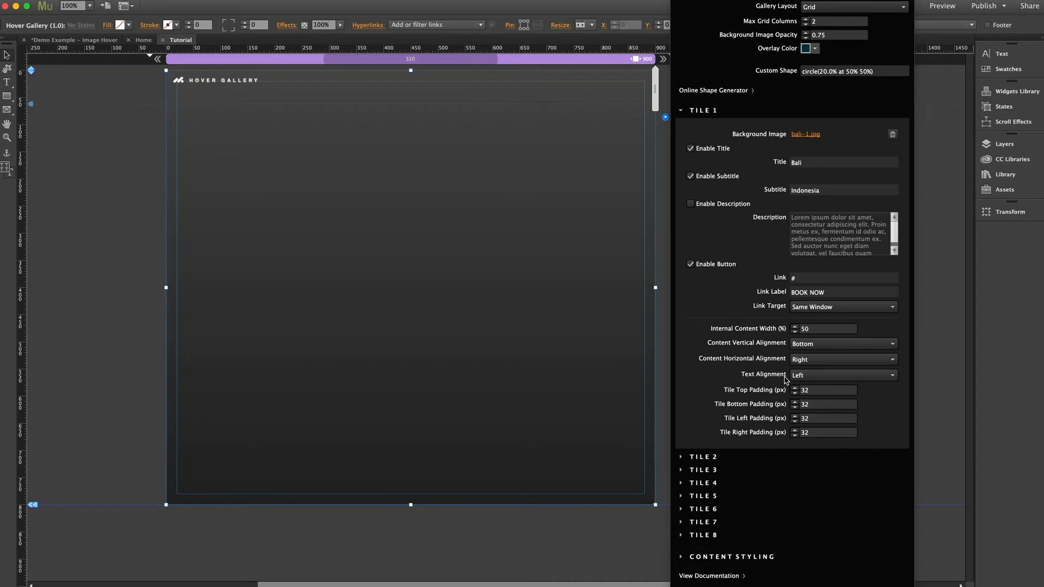
Set Tile 1's text alignment to Center and its right padding to 0 px, and collapse the tile's settings
click(829, 376)
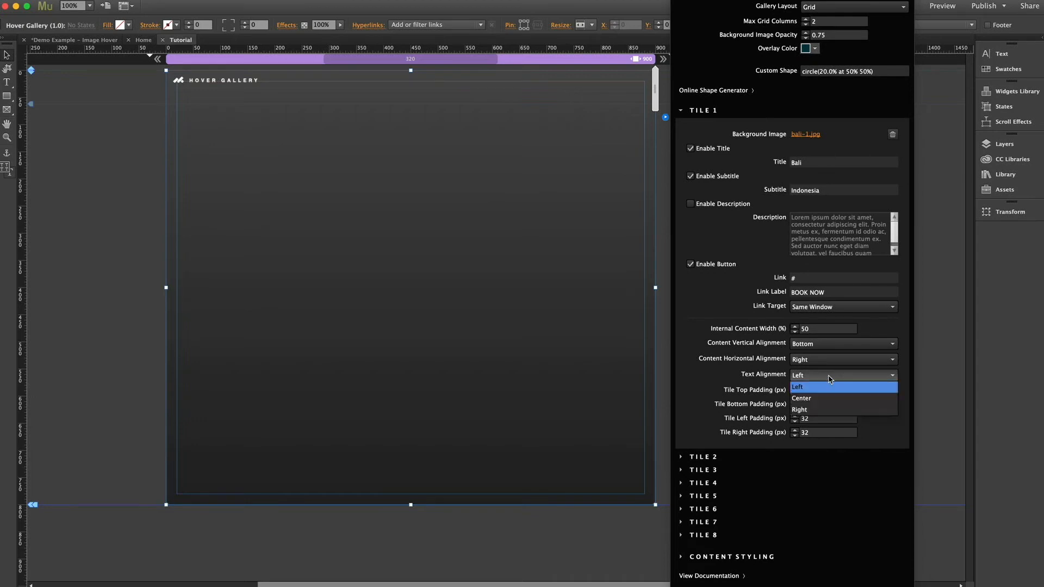
click(803, 398)
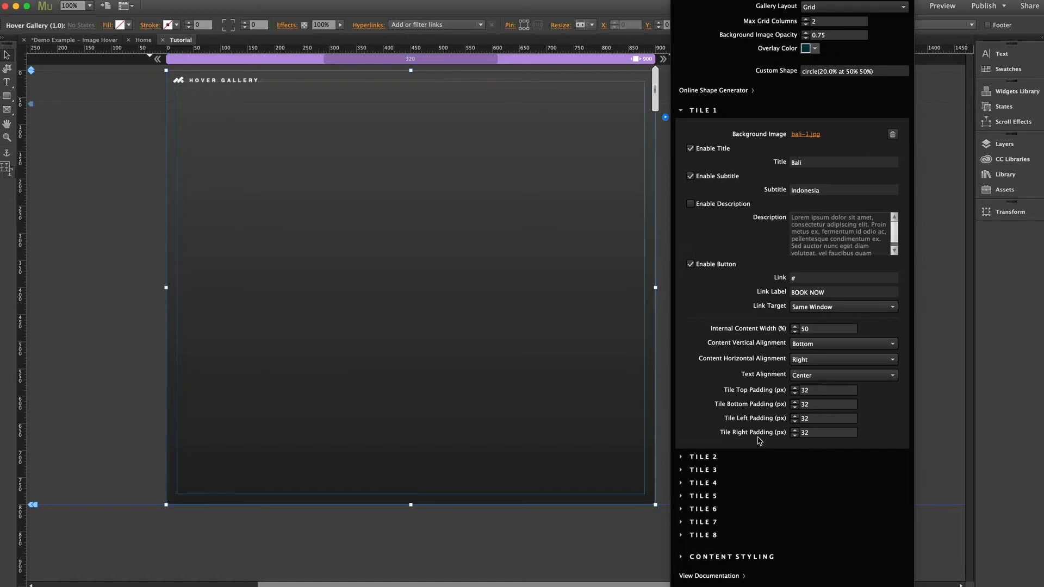
double_click(805, 433)
text(0)
key(Return)
click(704, 111)
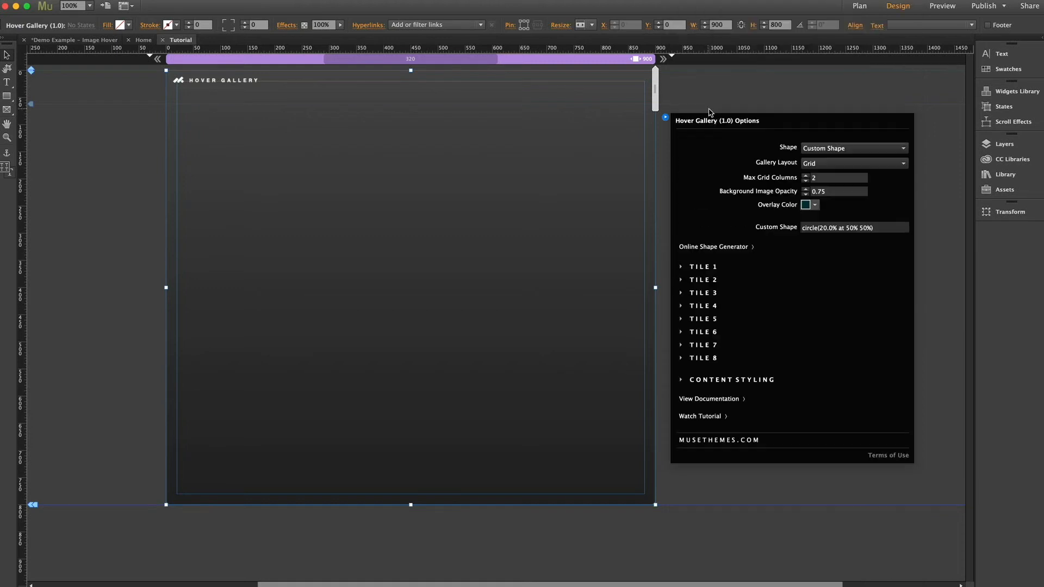
Set rarotonga-1.jpg from the Image Assets folder as Tile 2's background image
click(707, 281)
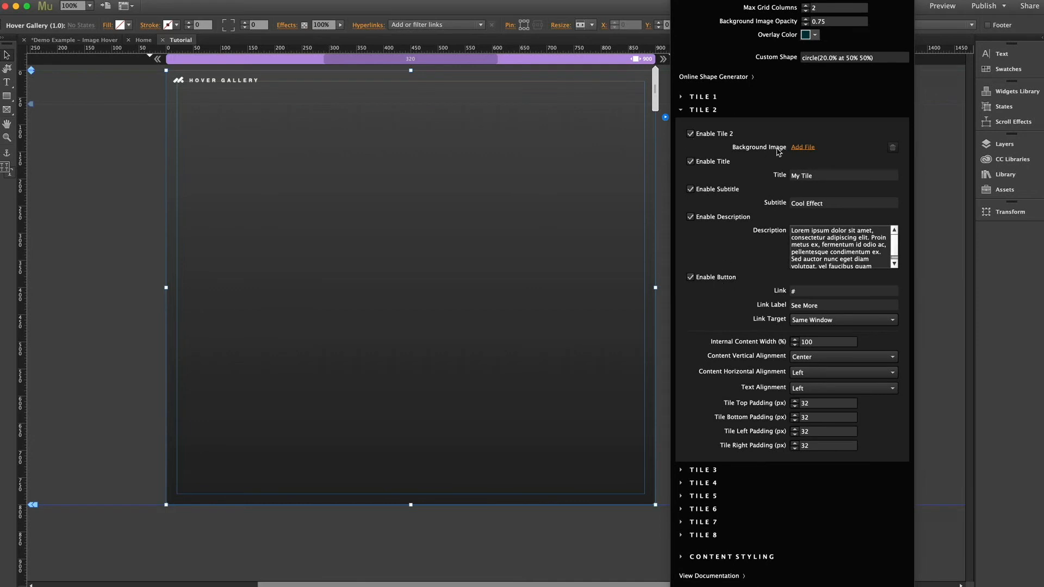
click(803, 147)
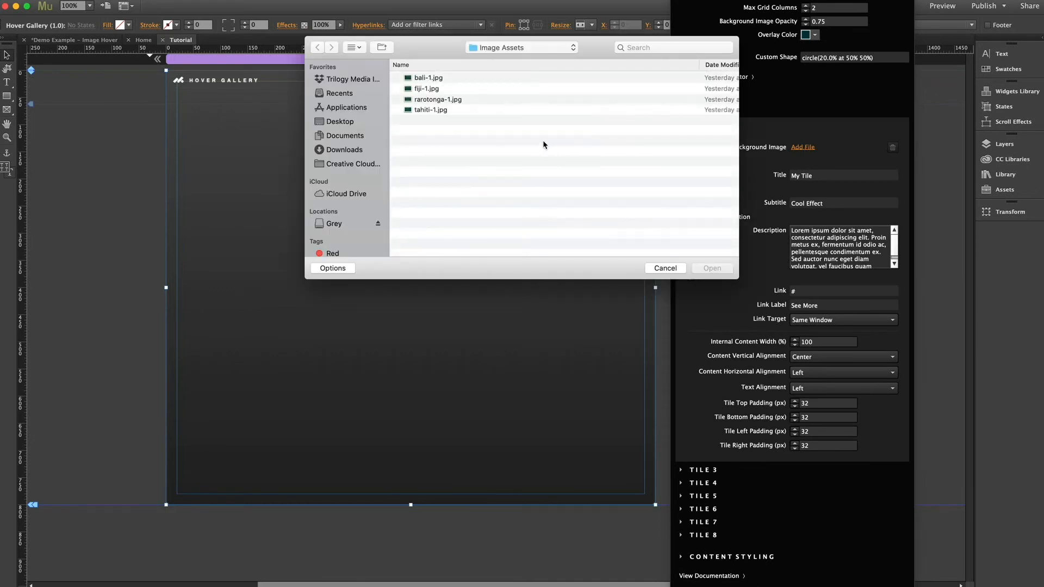
click(441, 99)
click(709, 268)
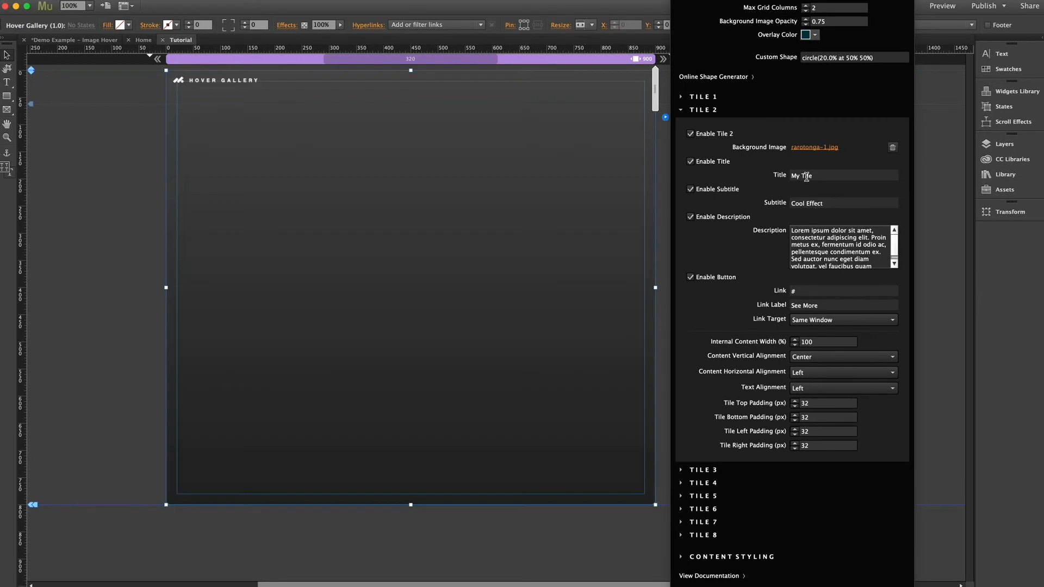
Set Tile 2's title to Rarotonga and its subtitle to Cook Islands
click(806, 176)
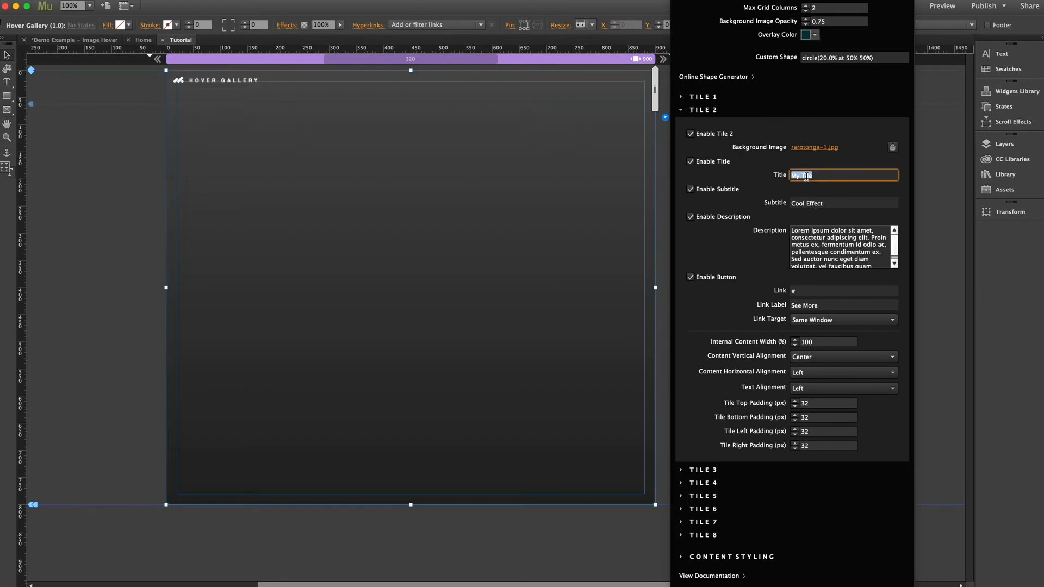
text(Rarotonga)
click(815, 203)
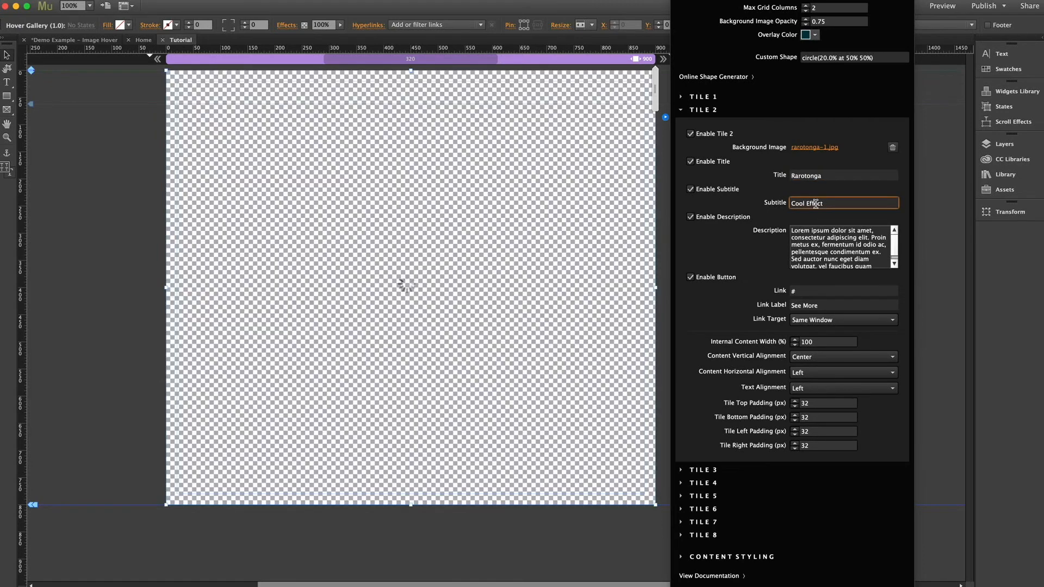
text(Cook)
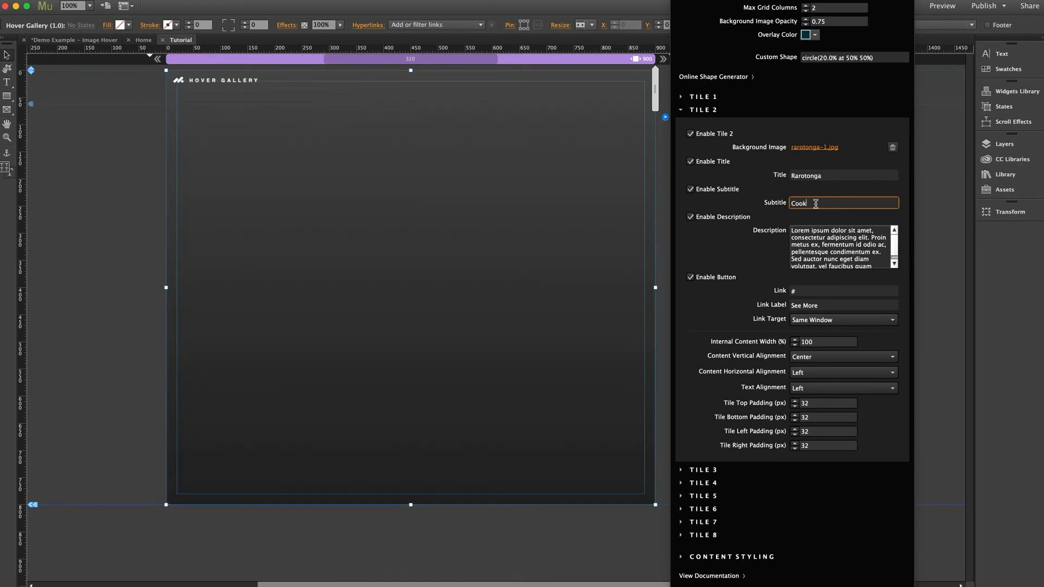
text( Islands)
Disable Tile 2's description and set its link label to BOOK NOW
click(690, 217)
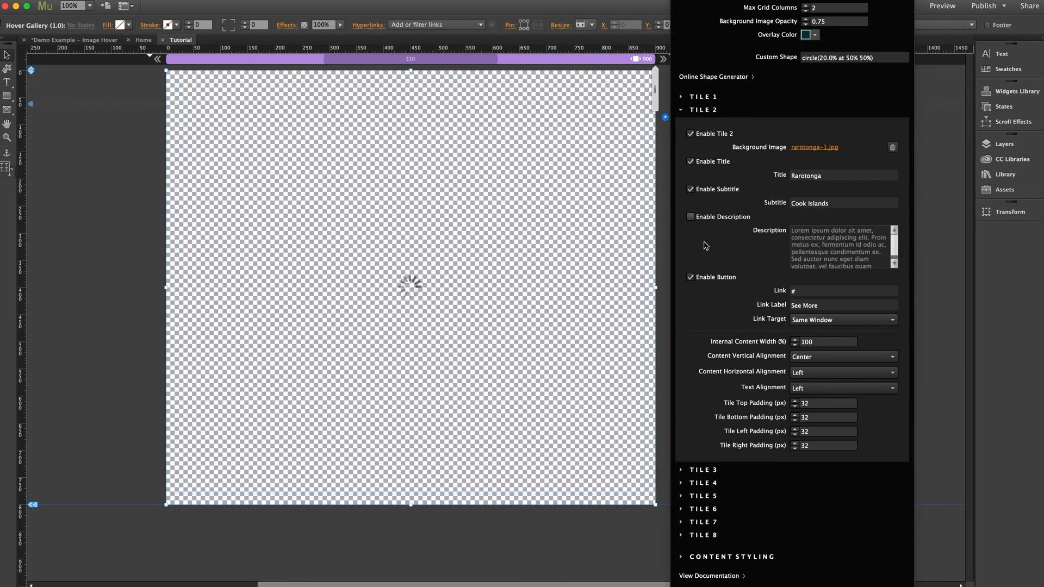
click(811, 305)
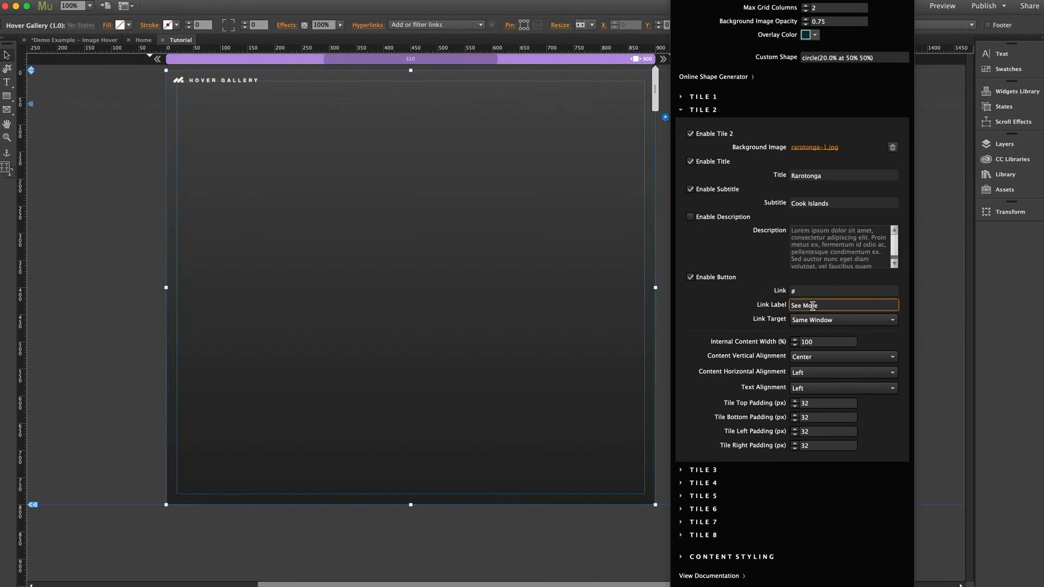
text(BOOK NOW)
Set Tile 2's internal content width to 50% and its content vertical alignment to Bottom
click(811, 342)
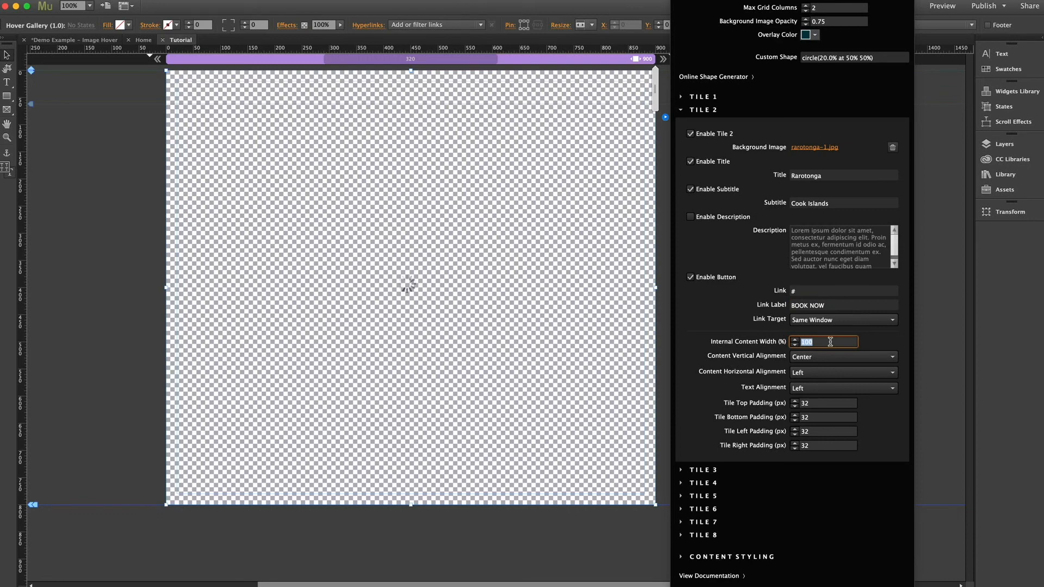
text(50)
key(Return)
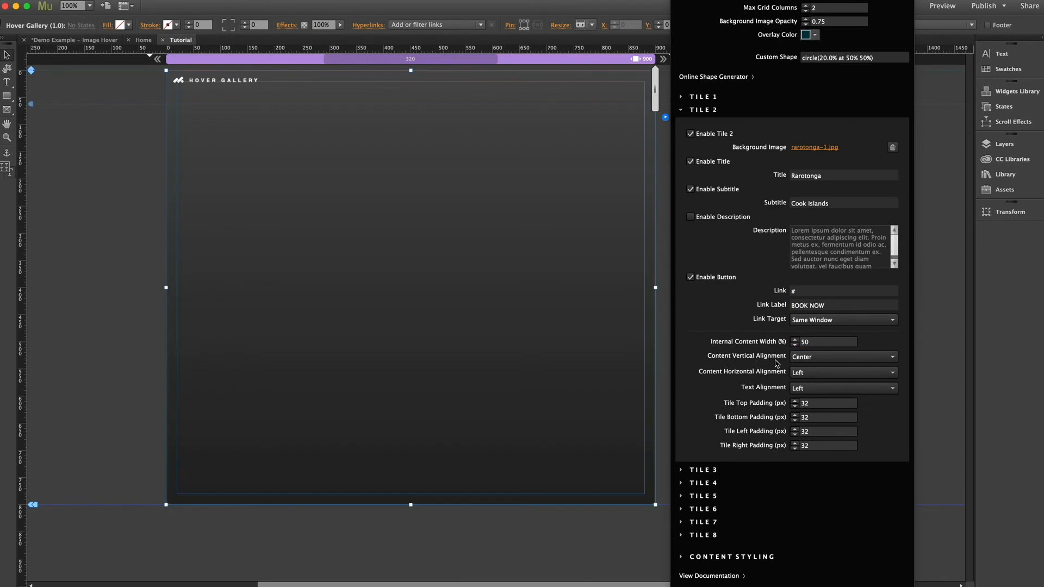
click(813, 360)
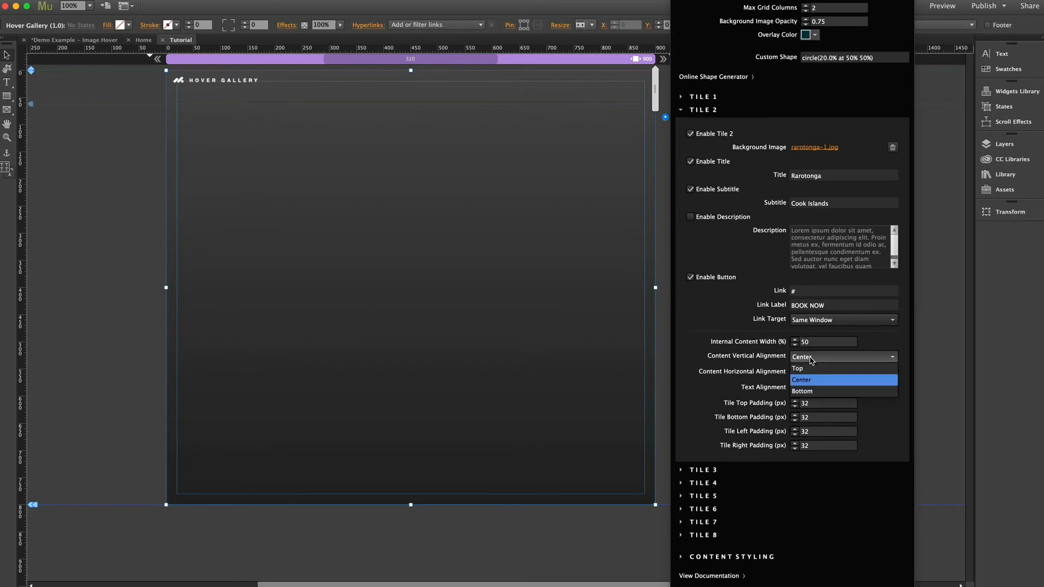
click(807, 392)
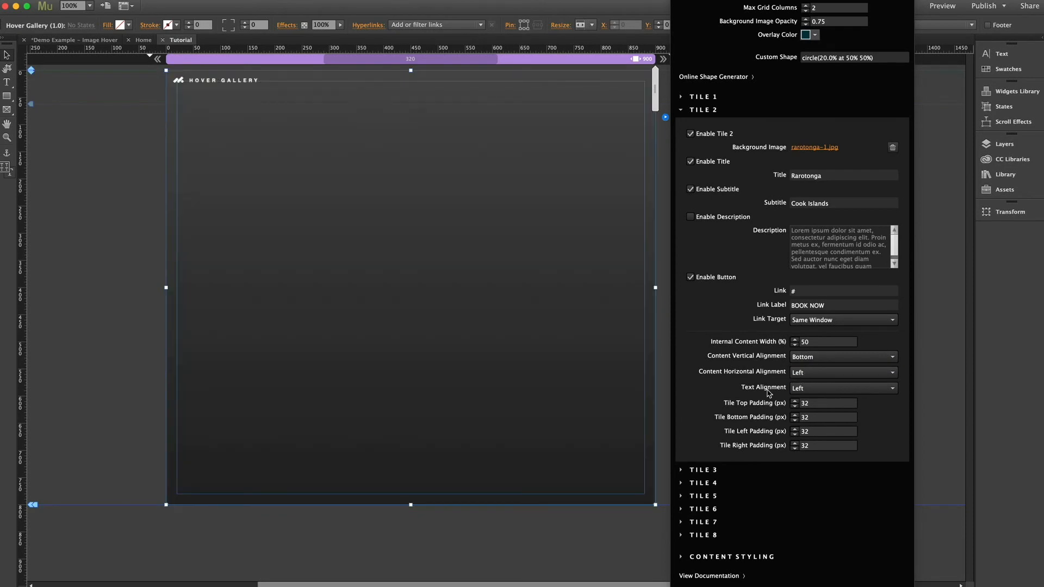
Set Tile 2's text alignment to Center and its left padding to 0 px
click(800, 389)
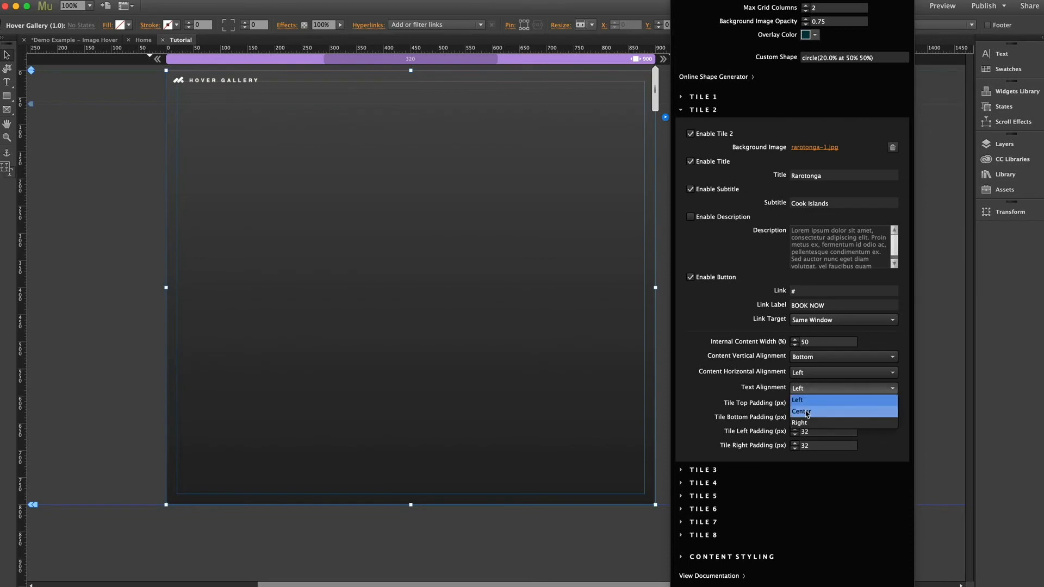
click(806, 412)
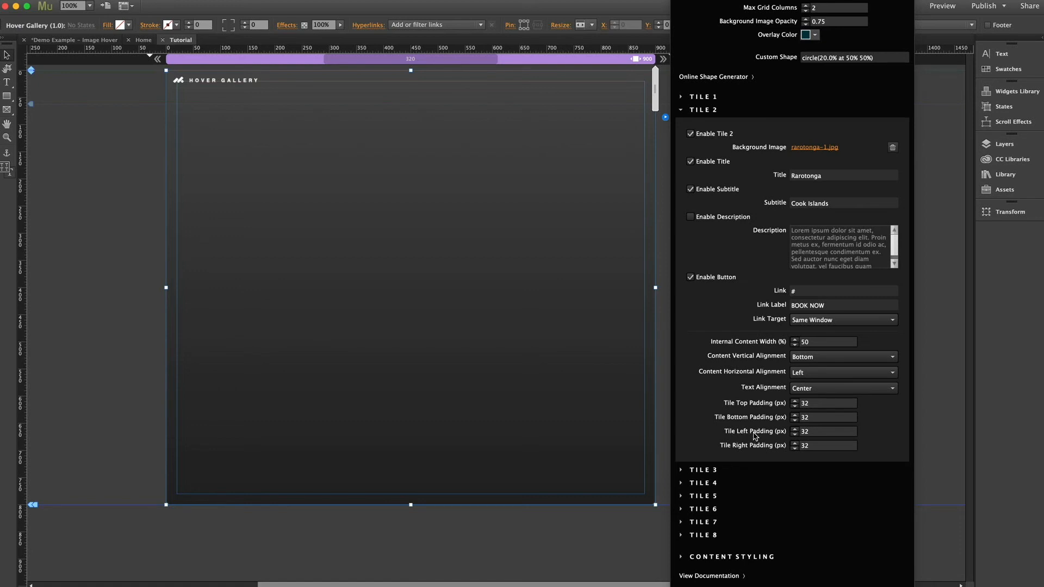
click(802, 433)
double_click(804, 432)
text(0)
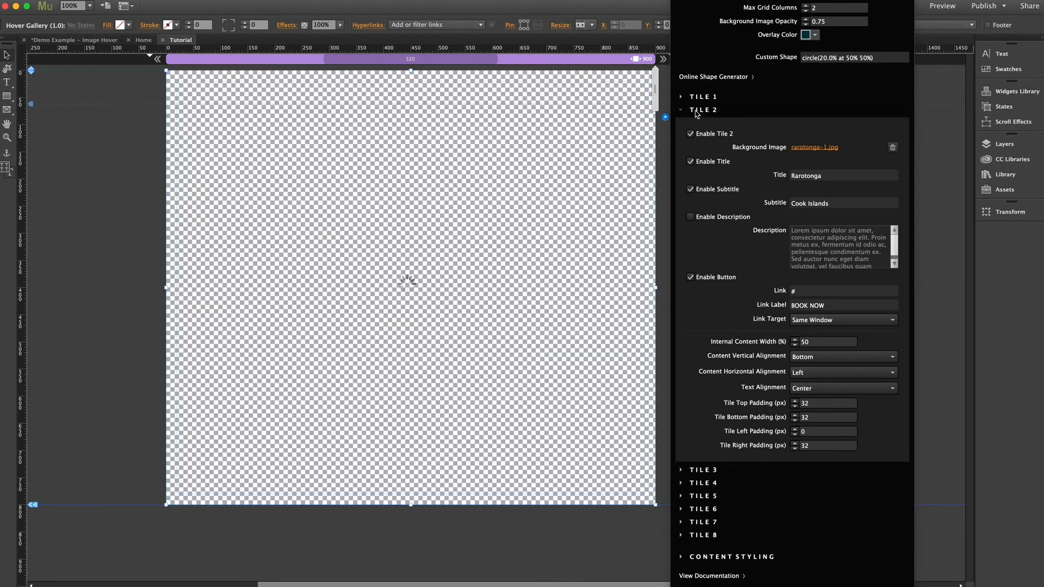
Use tahiti-1.jpg from the Image Assets folder as Tile 3's background image
click(698, 110)
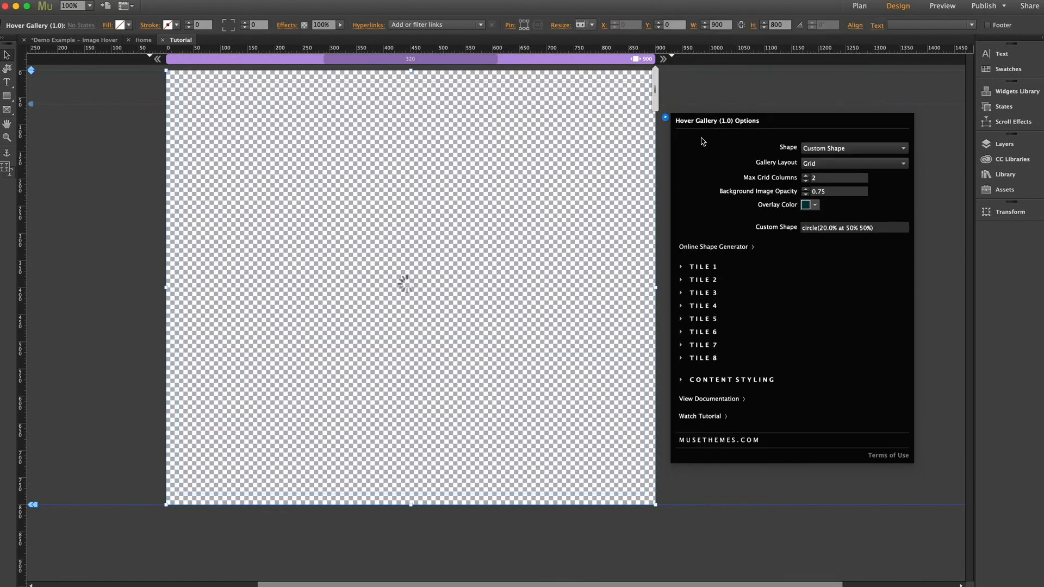
click(705, 294)
click(803, 160)
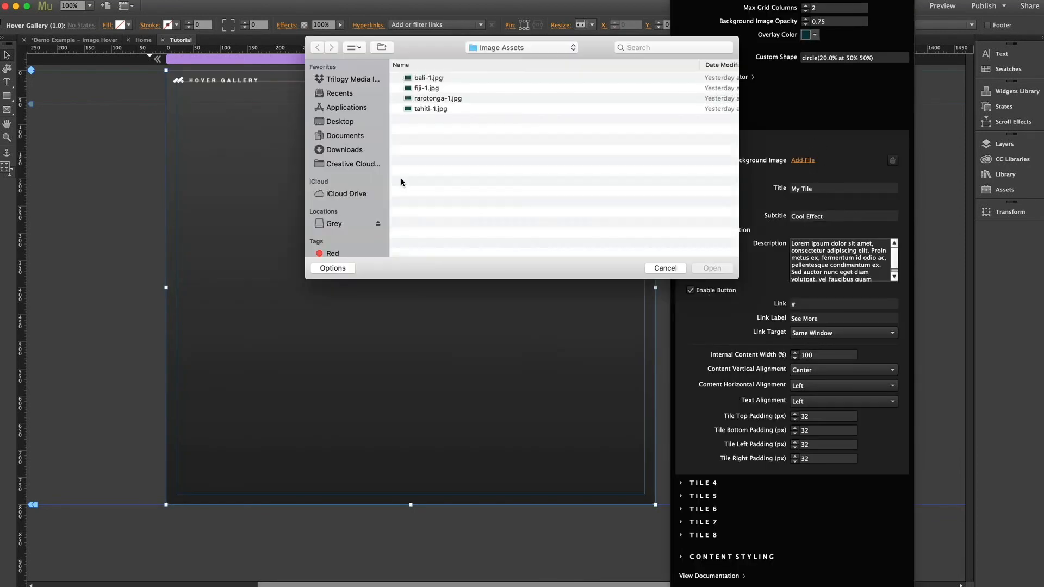
click(429, 109)
click(712, 268)
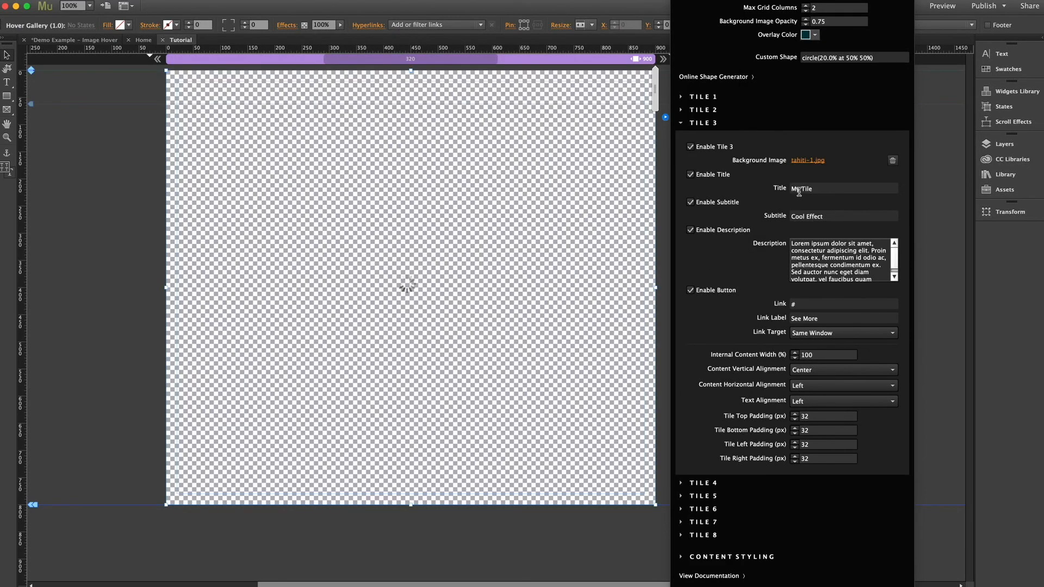
Set Tile 3's title to Bora Bora and its subtitle to French Polynesia
click(798, 190)
triple_click(800, 190)
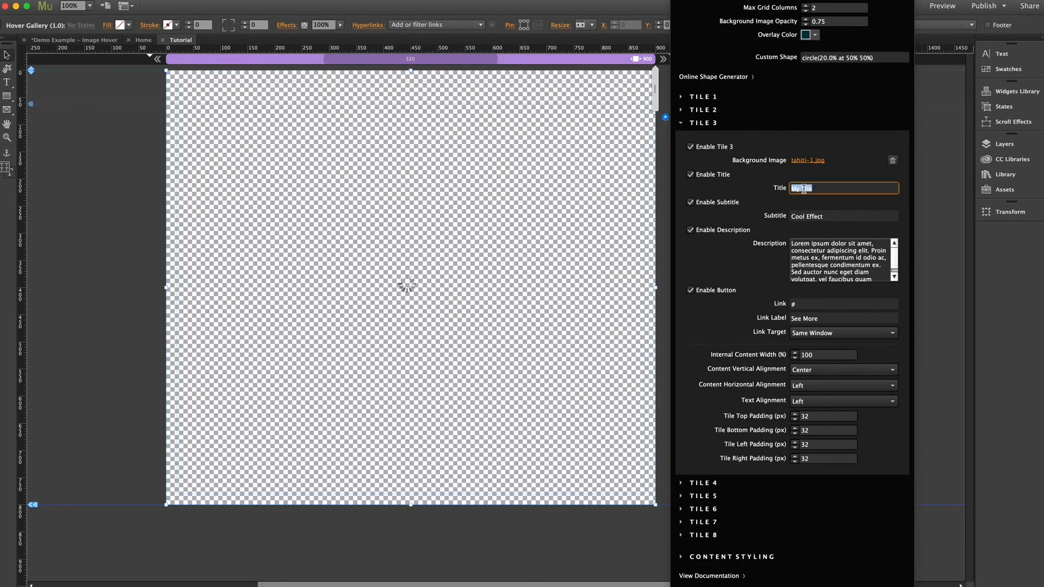
text(Bora Bora)
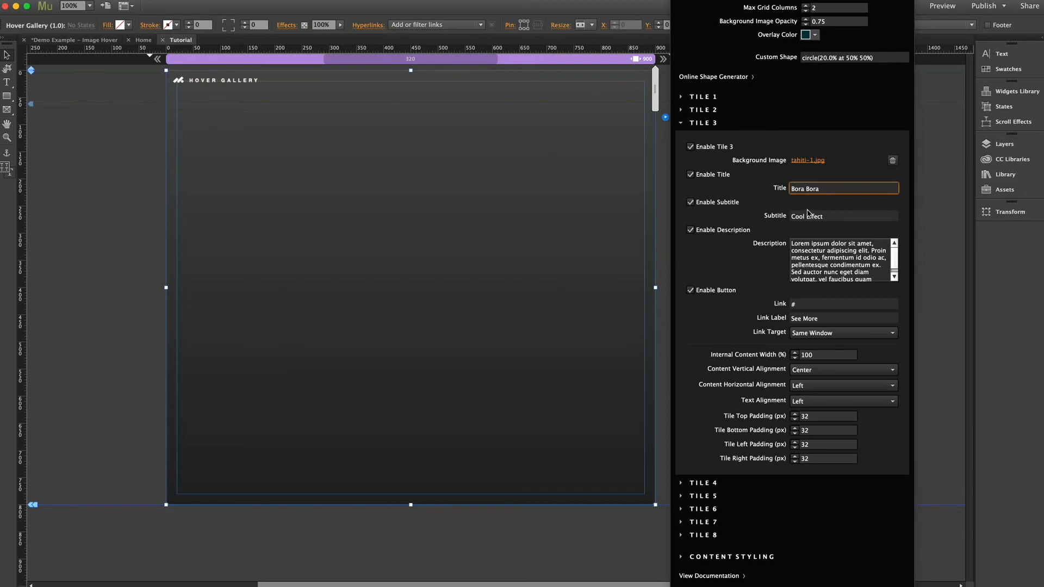
click(809, 216)
triple_click(809, 217)
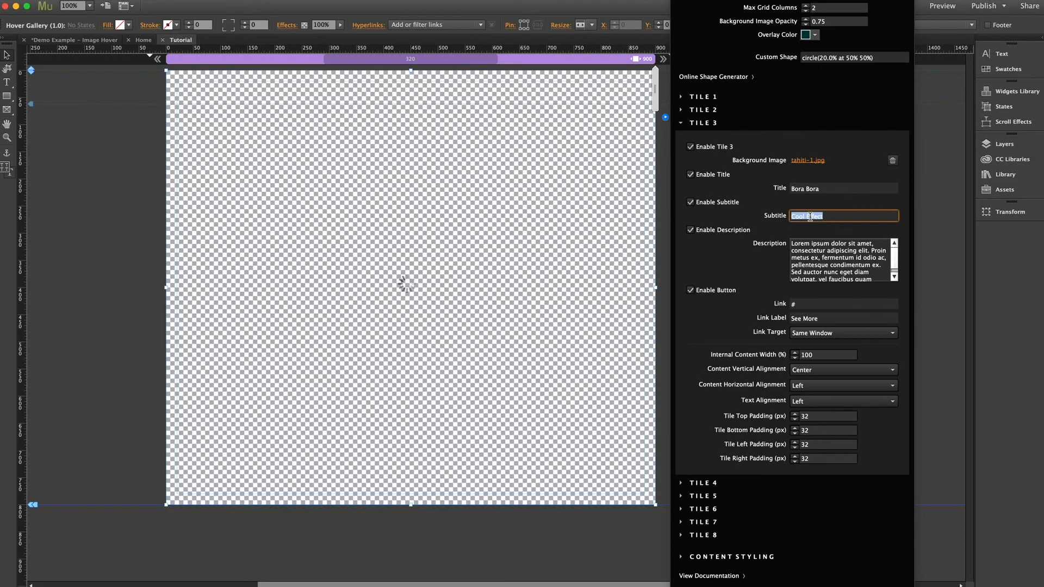
text(French Po)
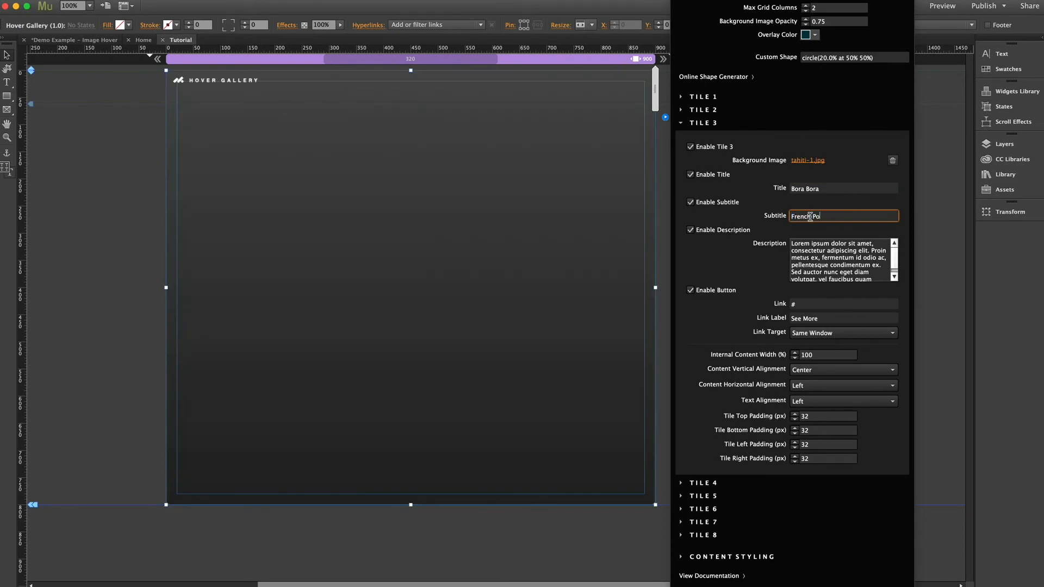
text(lynesia)
Disable Tile 3's description and set its link label to BOOK NOW
click(690, 229)
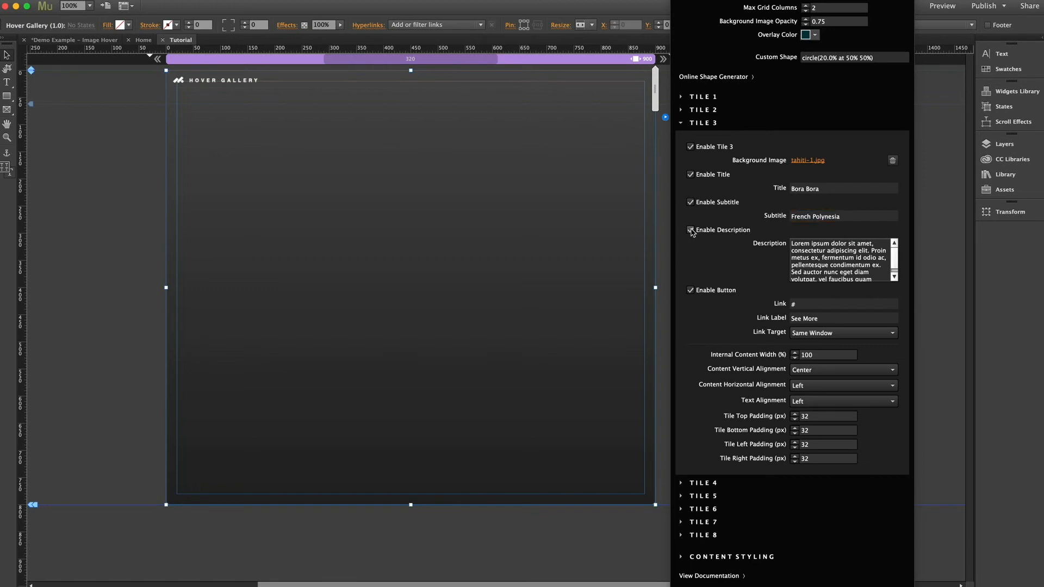
click(810, 319)
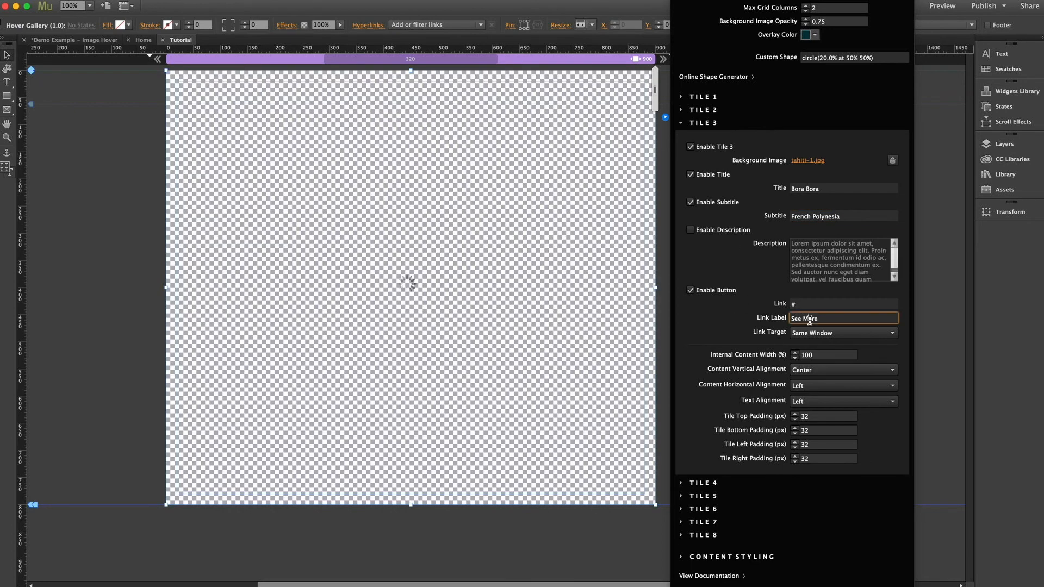
text(BOOK NOW)
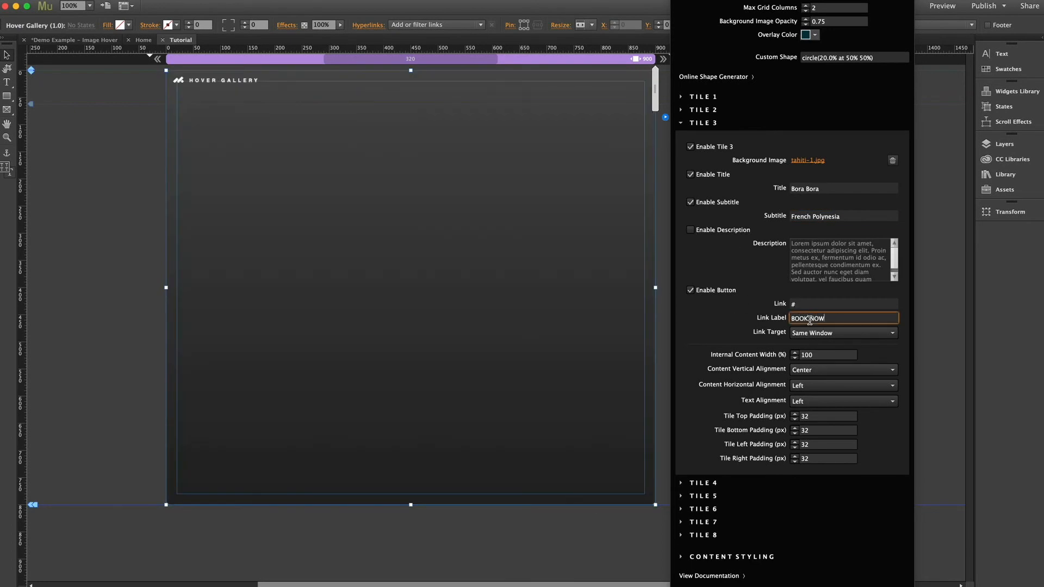
Set Tile 3's internal content width to 50%
click(819, 356)
text(5)
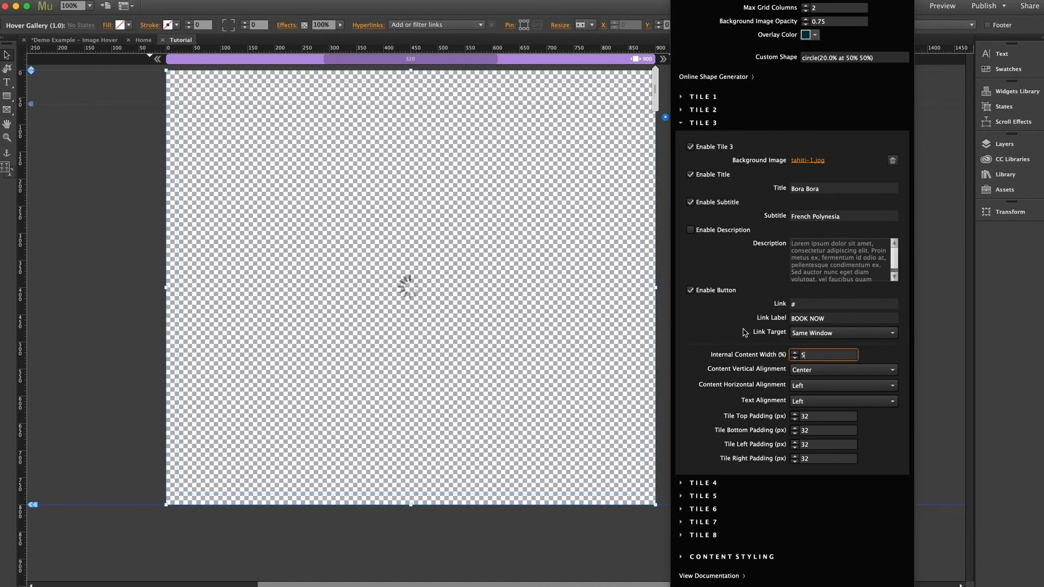
text(0)
key(Return)
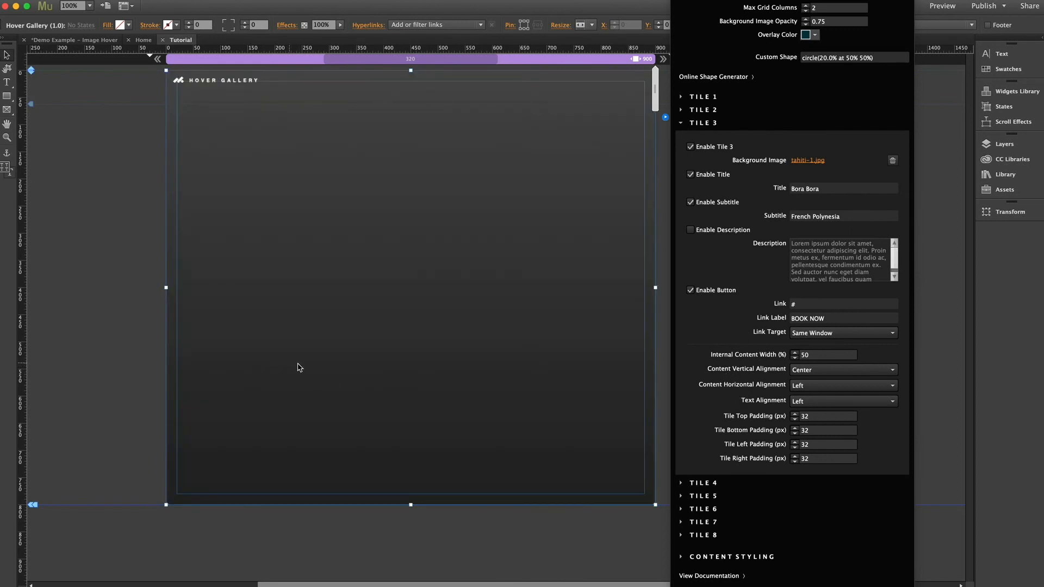
Set Tile 3's content vertical alignment to Top and its content horizontal alignment to Right
click(804, 370)
click(804, 382)
click(799, 386)
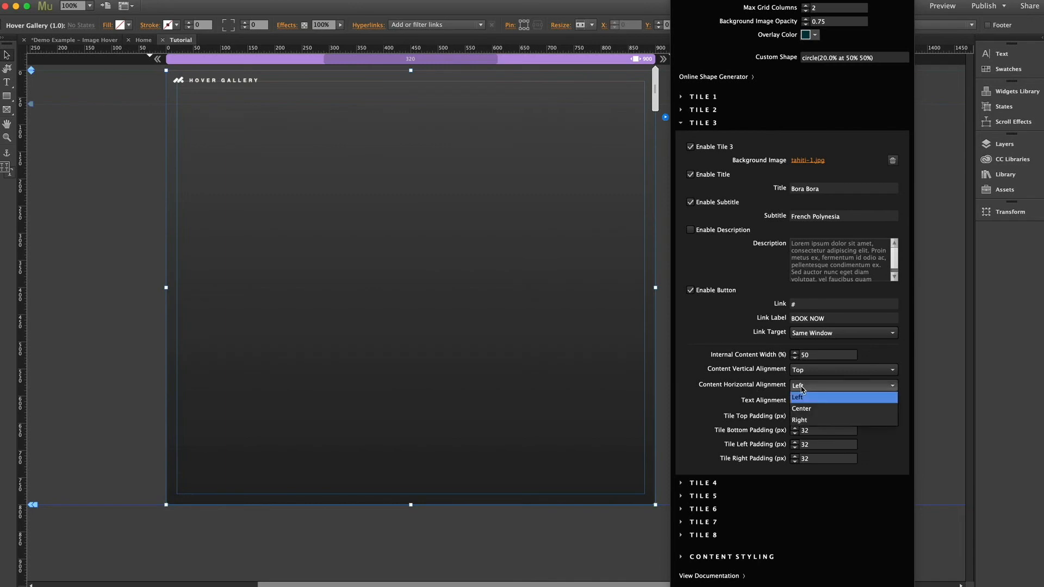
click(800, 422)
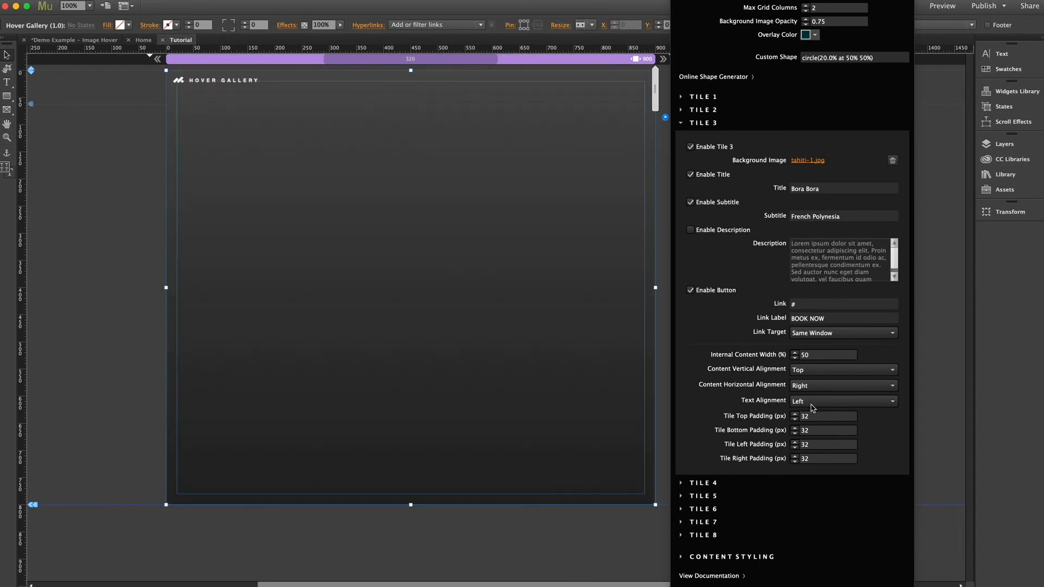
Set Tile 3's text alignment to Center and its right padding to 0 px
click(814, 407)
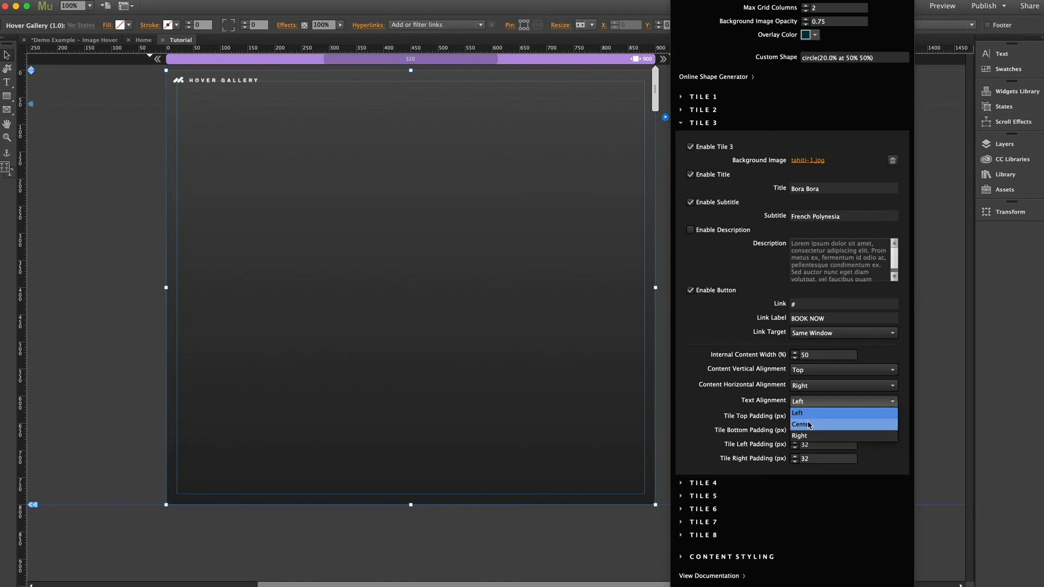
click(814, 424)
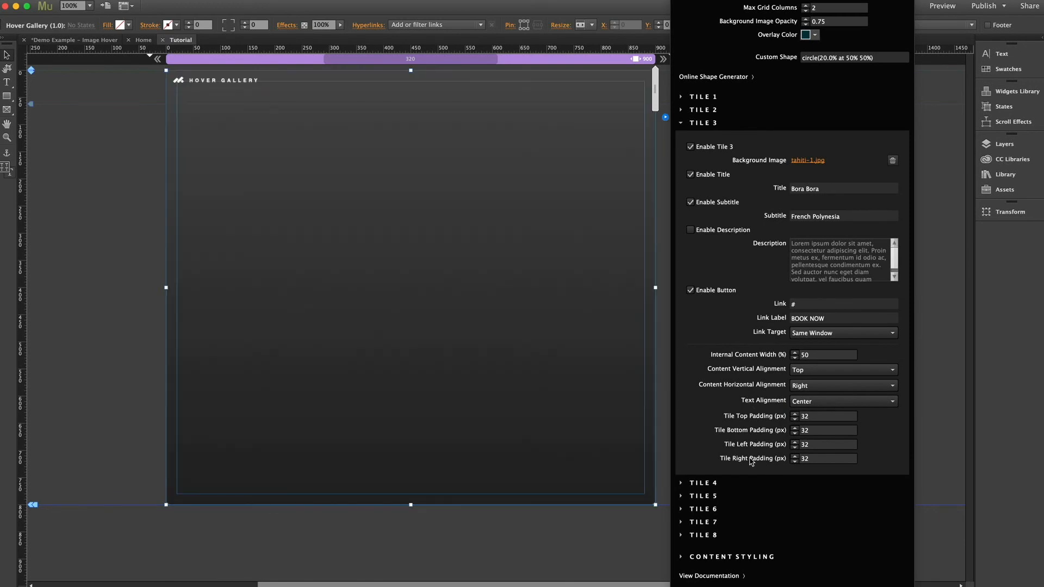
click(816, 459)
click(732, 458)
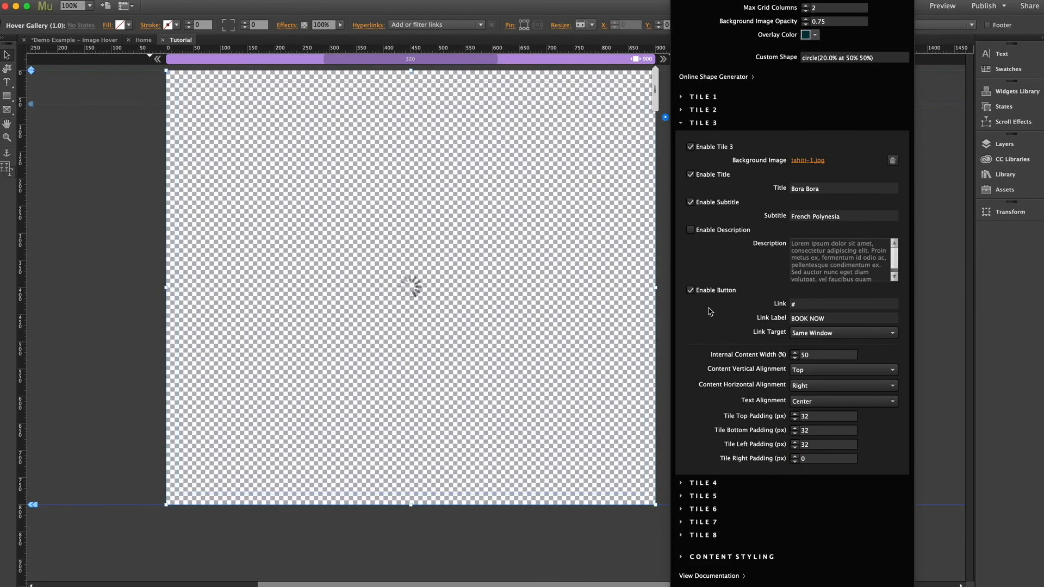
click(703, 123)
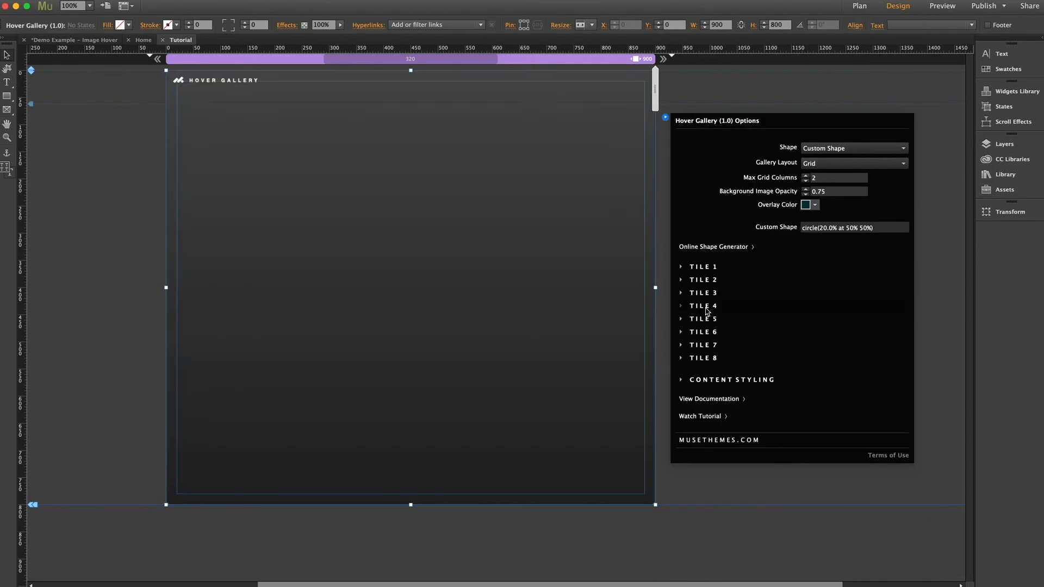
Use fiji-1.jpg from the Image Assets folder as Tile 4's background image
click(707, 306)
click(801, 174)
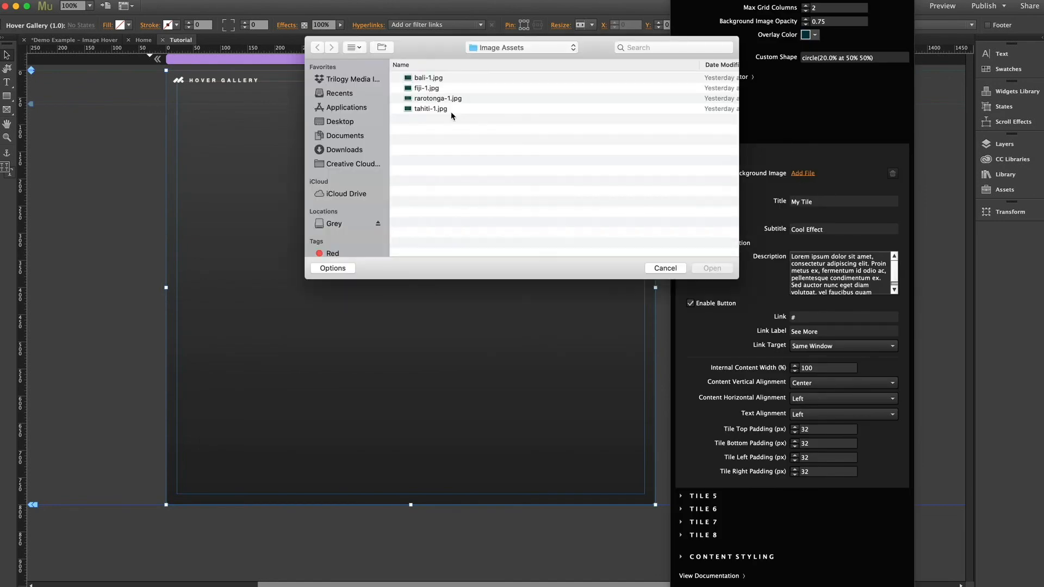
click(427, 88)
click(712, 268)
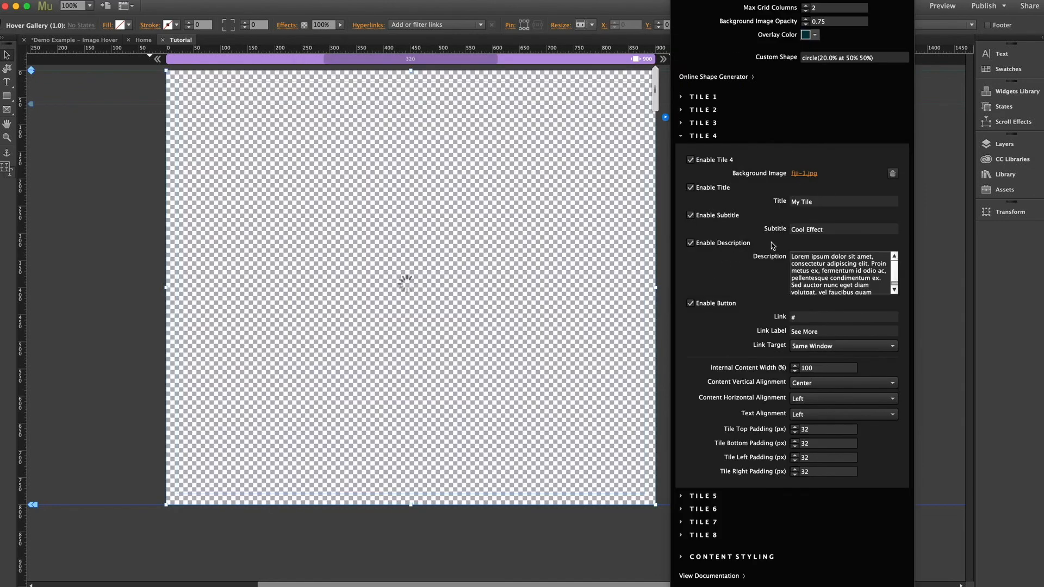
Set Tile 4's title to Viti Levu and its subtitle to Fiji
triple_click(802, 202)
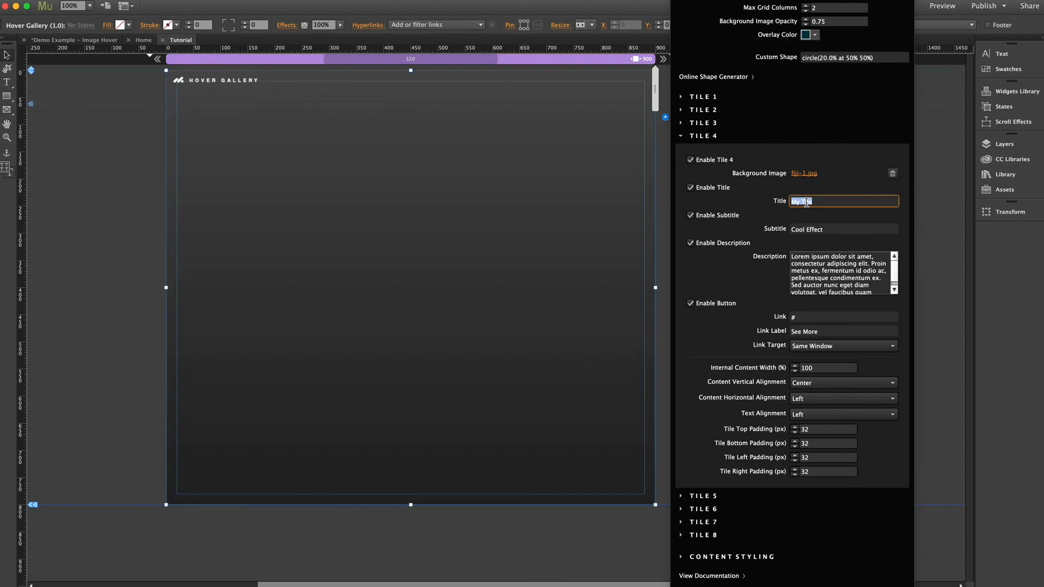
text(Viti Levu)
triple_click(814, 227)
text(Fiji)
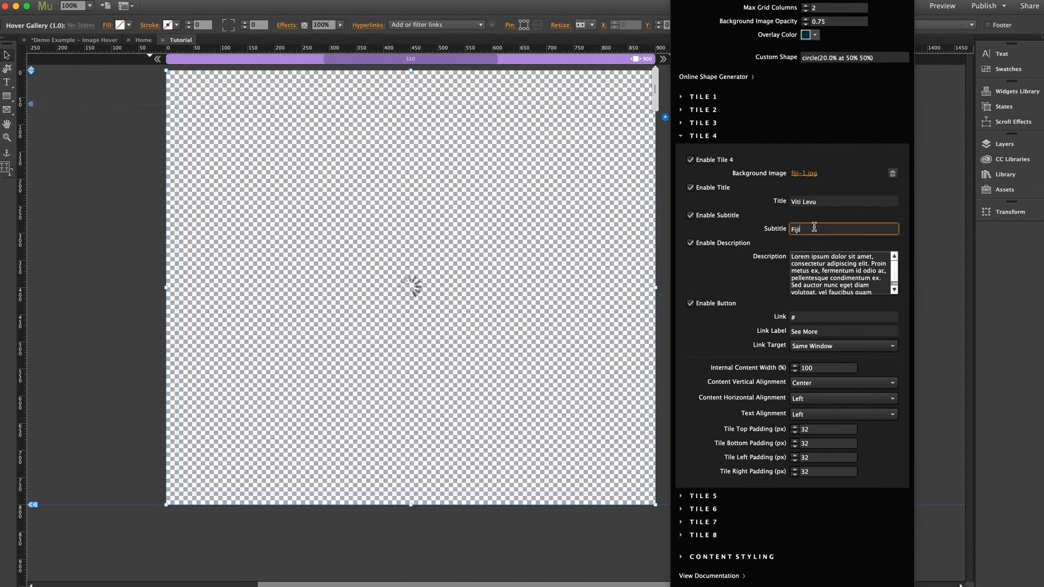
Disable Tile 4's description and set its link label to BOOK NOW
click(691, 244)
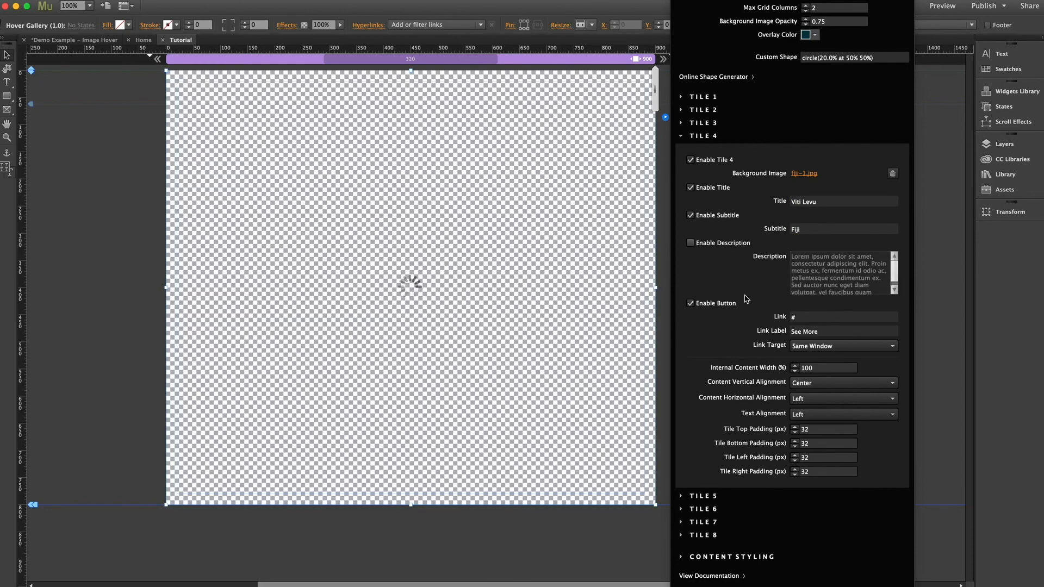
click(806, 331)
triple_click(806, 331)
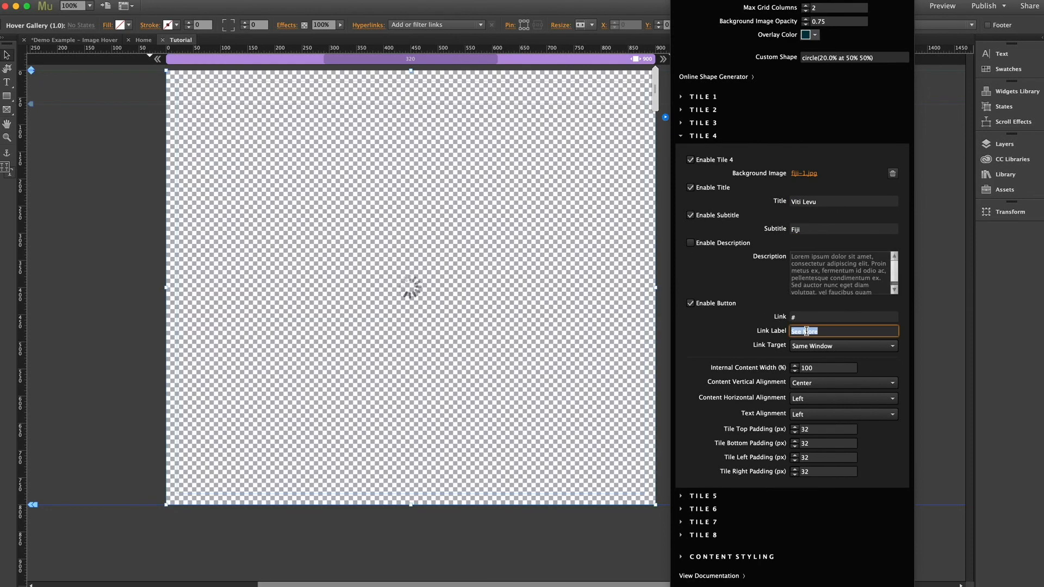
text(BOOK NOW)
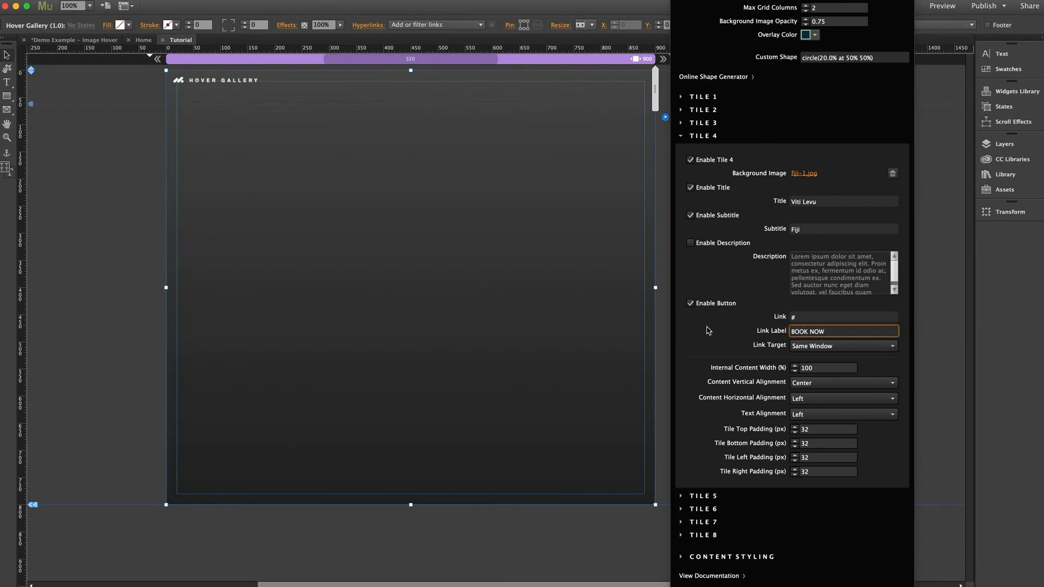
Set Tile 4's internal content width to 50% and its content vertical alignment to Top
double_click(826, 368)
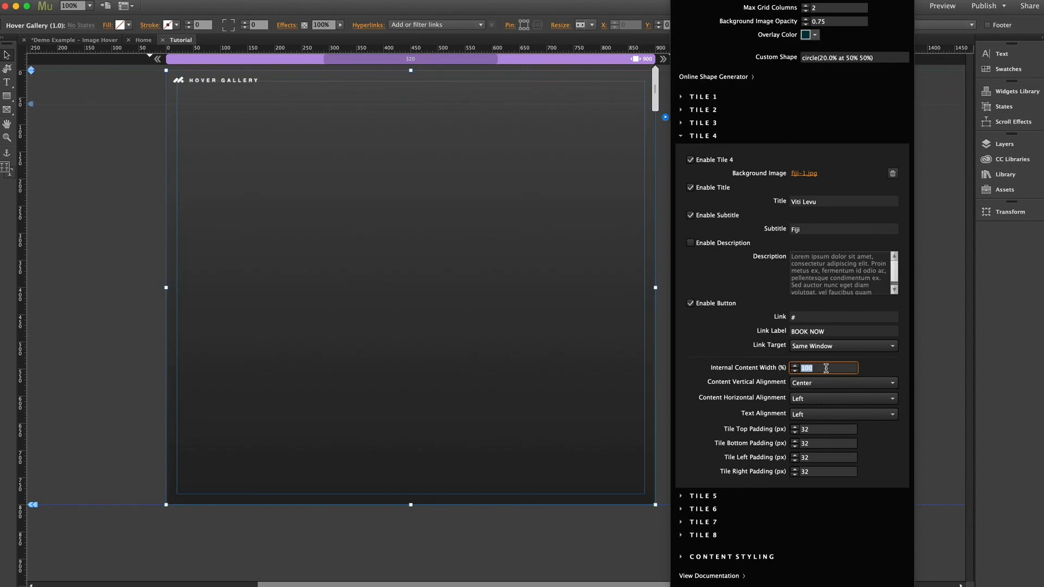
key(Return)
click(803, 384)
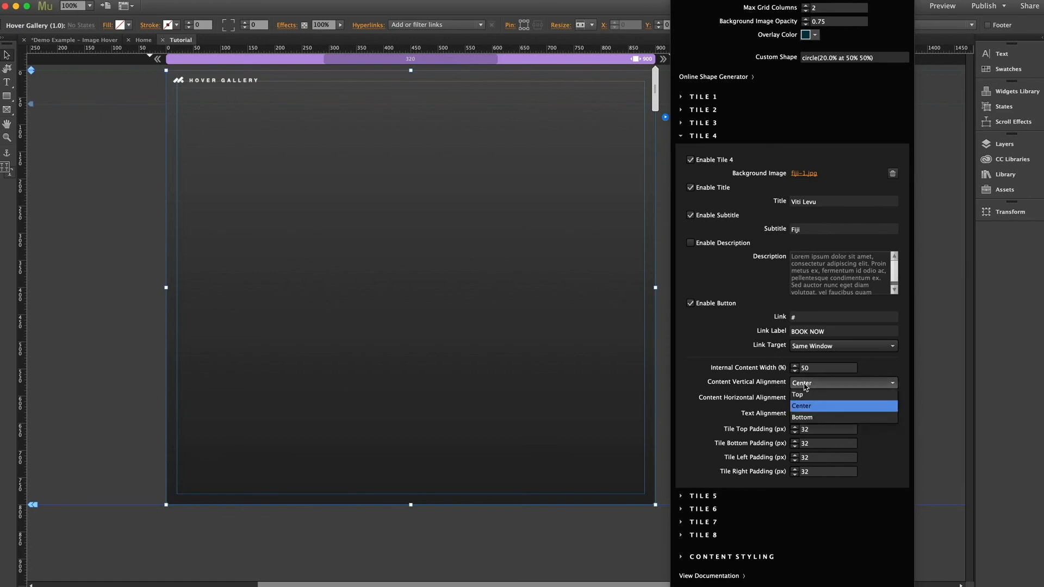
click(804, 396)
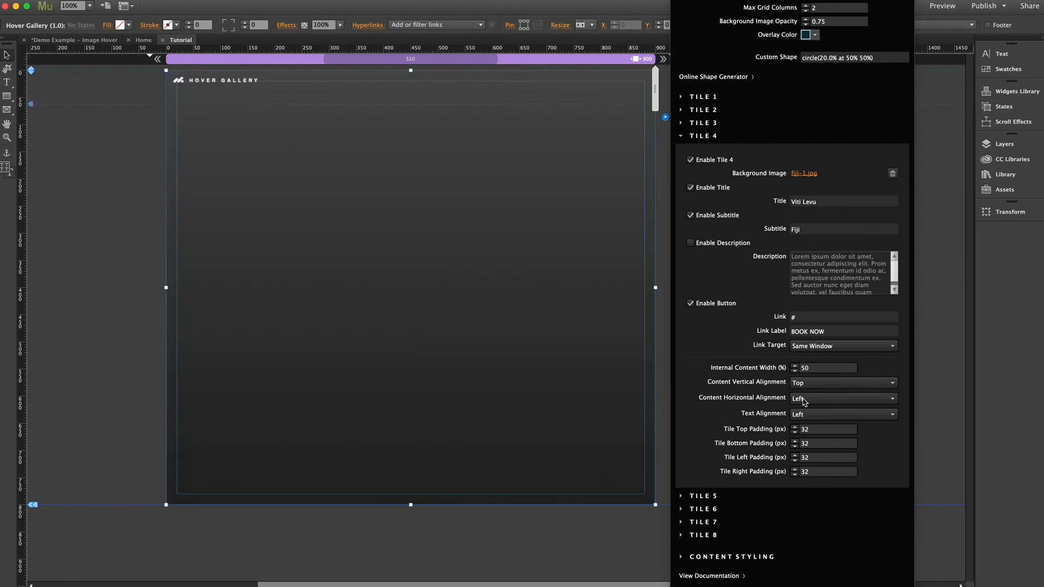
Set Tile 4's text alignment to Center and its left padding to 0 px, then close the widget options
click(803, 416)
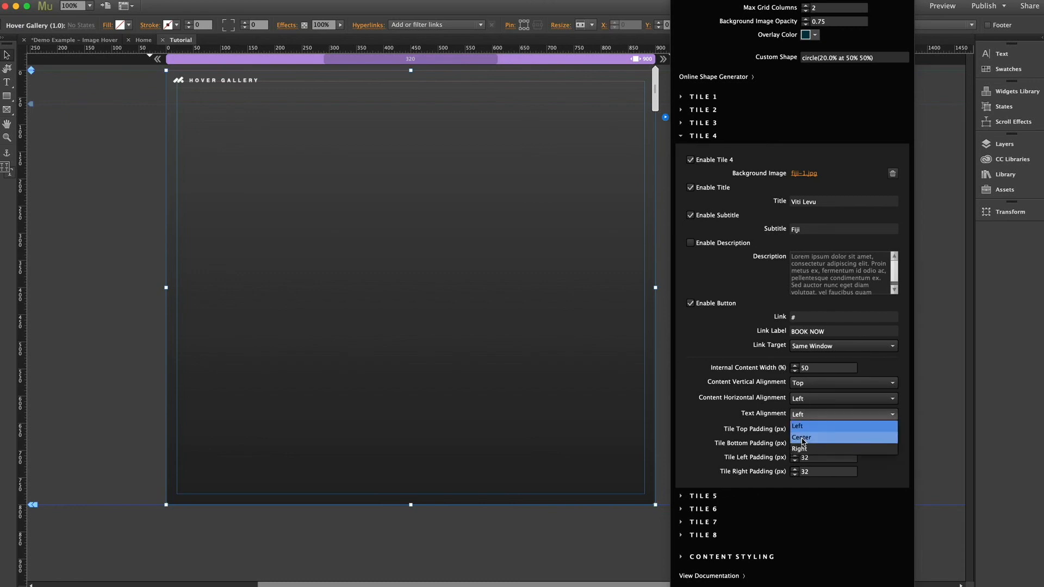
click(803, 438)
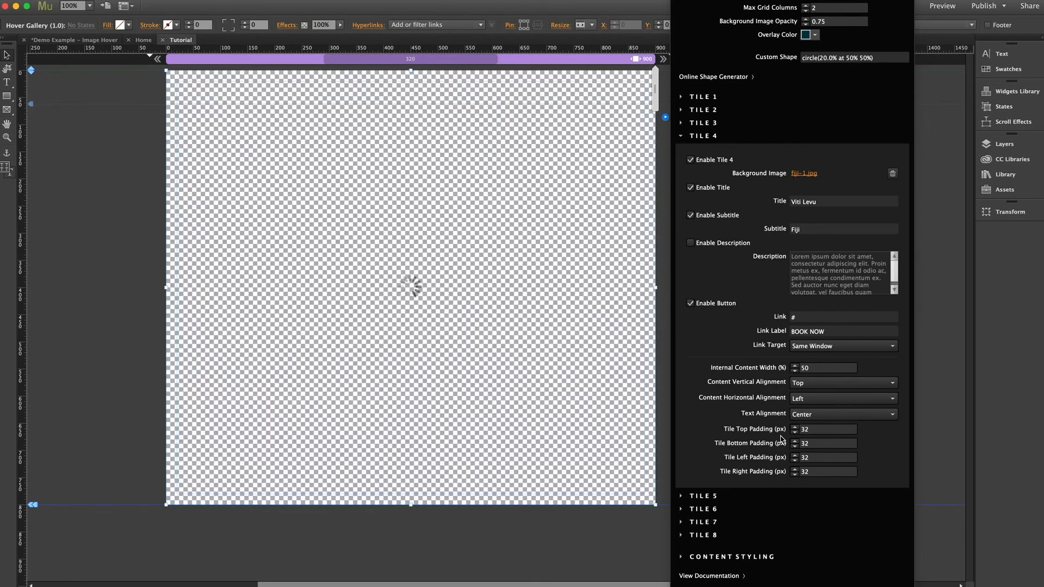
click(819, 458)
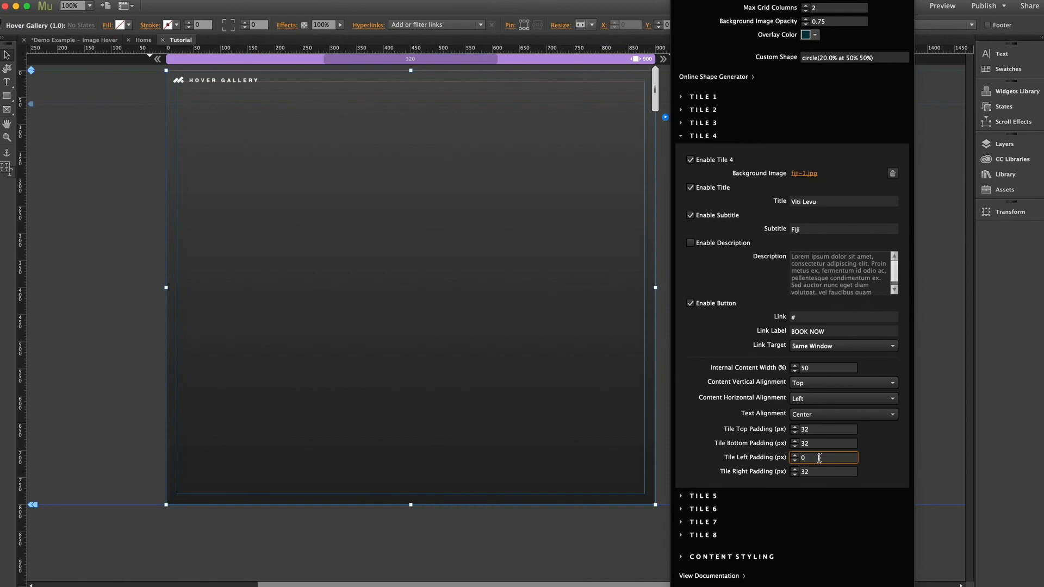
key(Return)
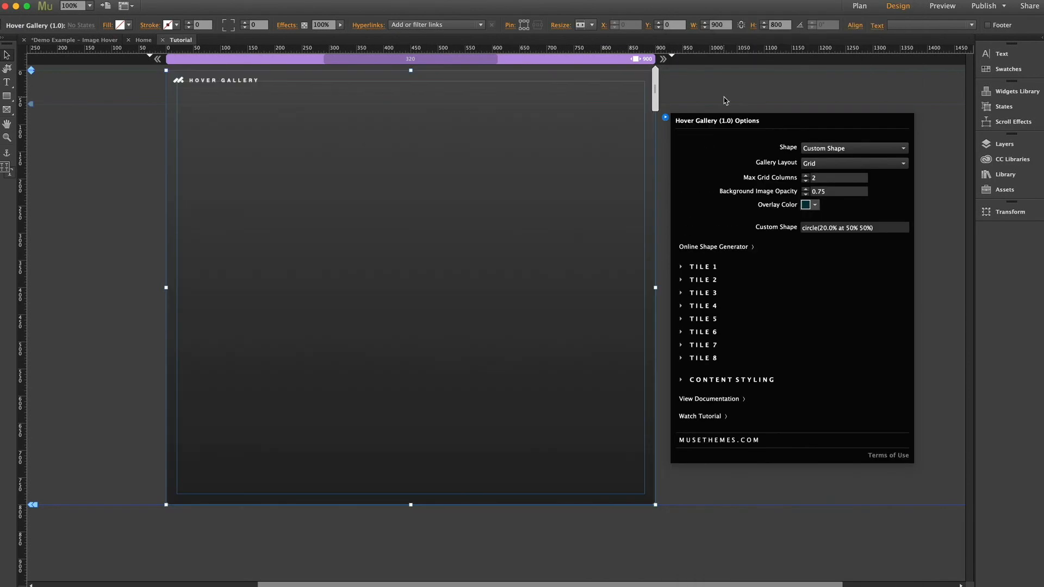
click(724, 100)
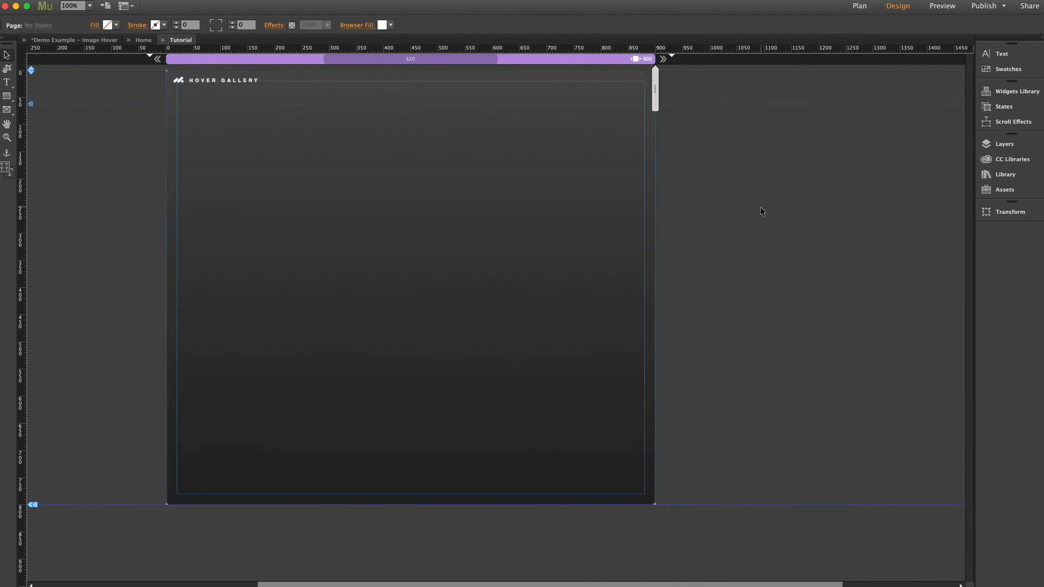
Preview the page in the browser and check the hover effect on the Bali tile
key(super+shift+e)
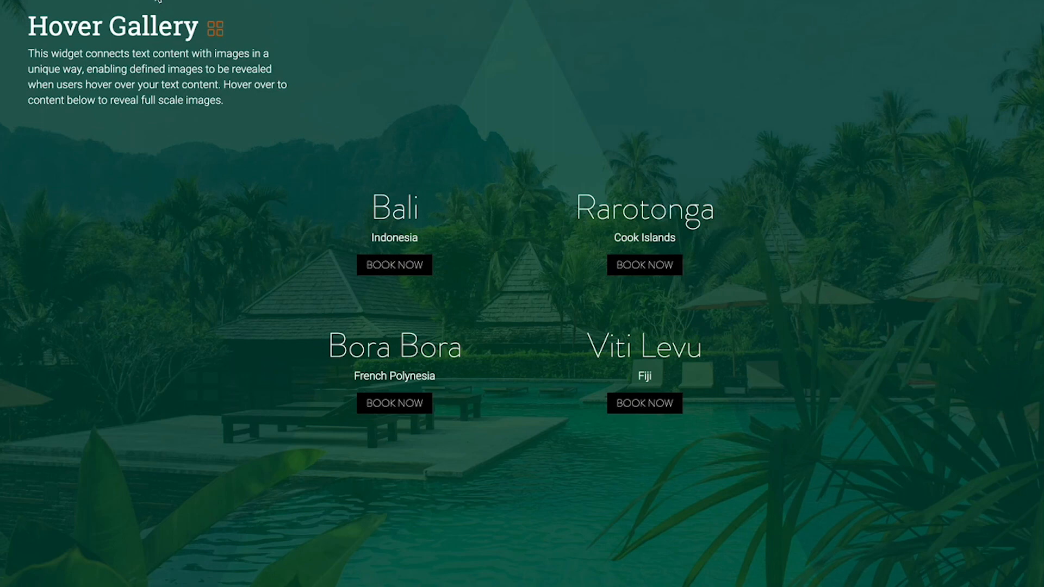
mouse_move(356, 223)
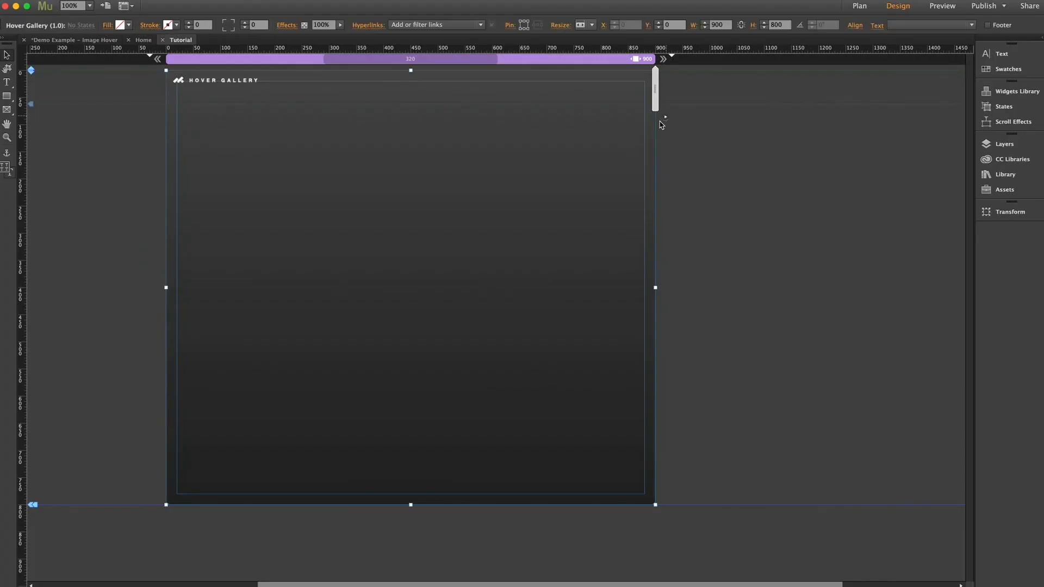
Review the Hover Gallery's content styling options for title, subtitle, description and button, then close the widget options
click(663, 118)
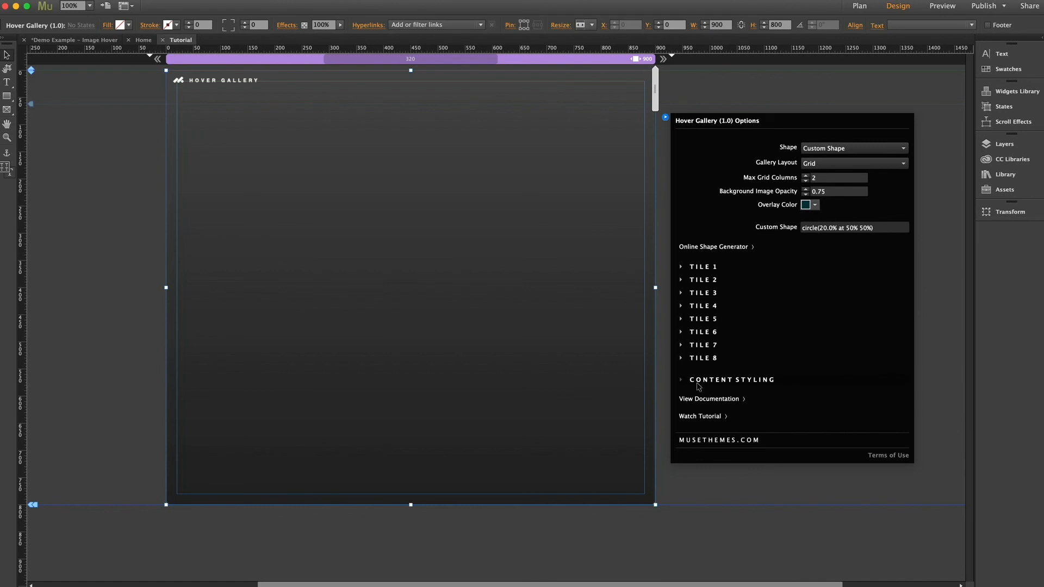
click(721, 382)
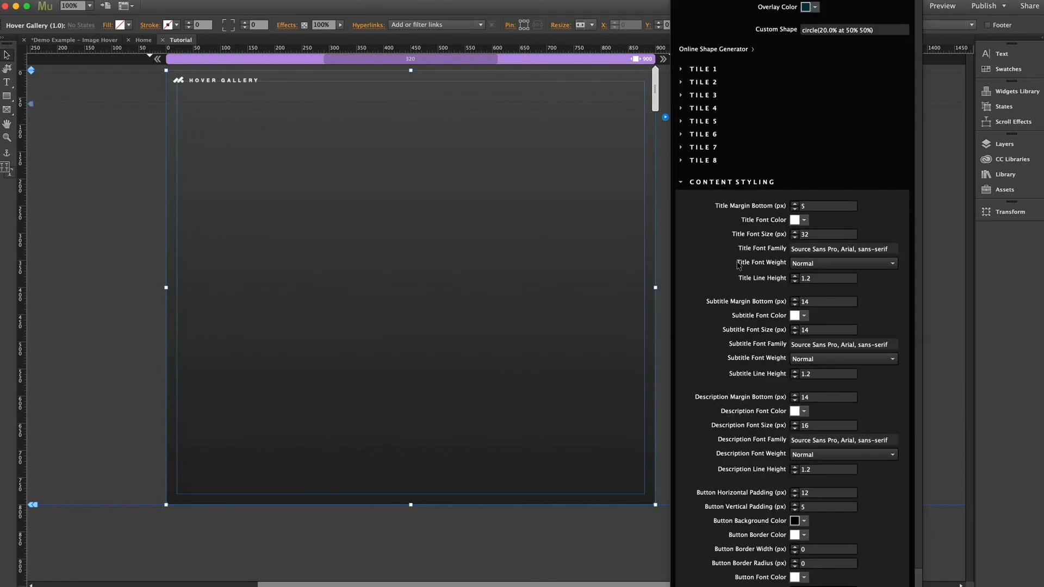
scroll(712, 270, down, 1)
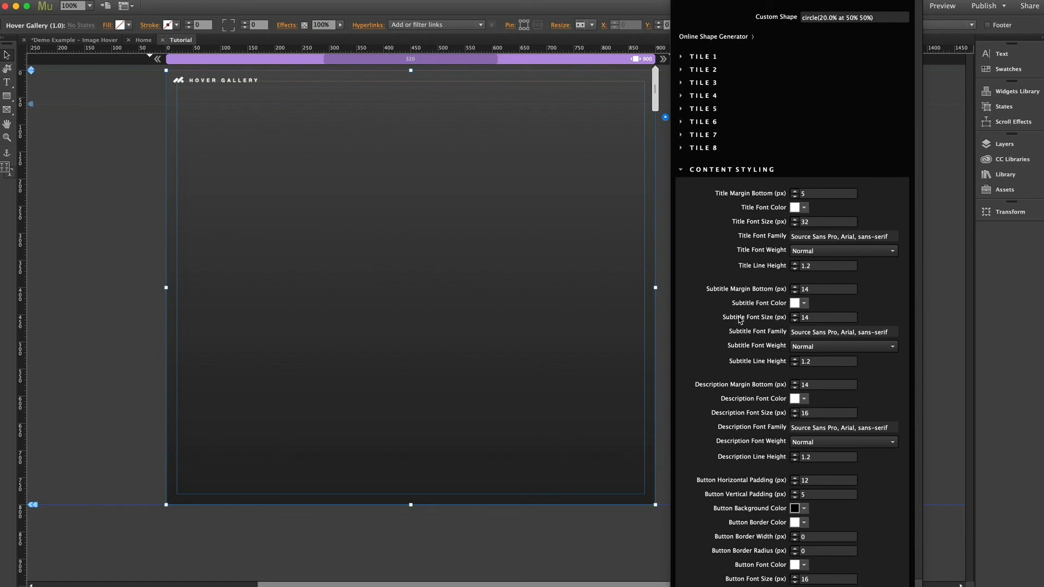
click(723, 170)
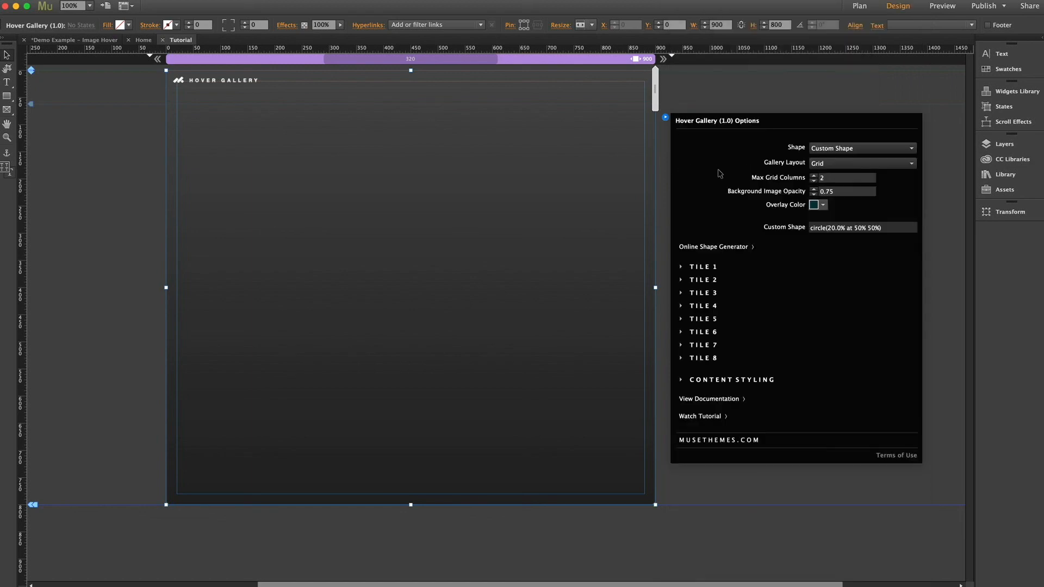
click(711, 93)
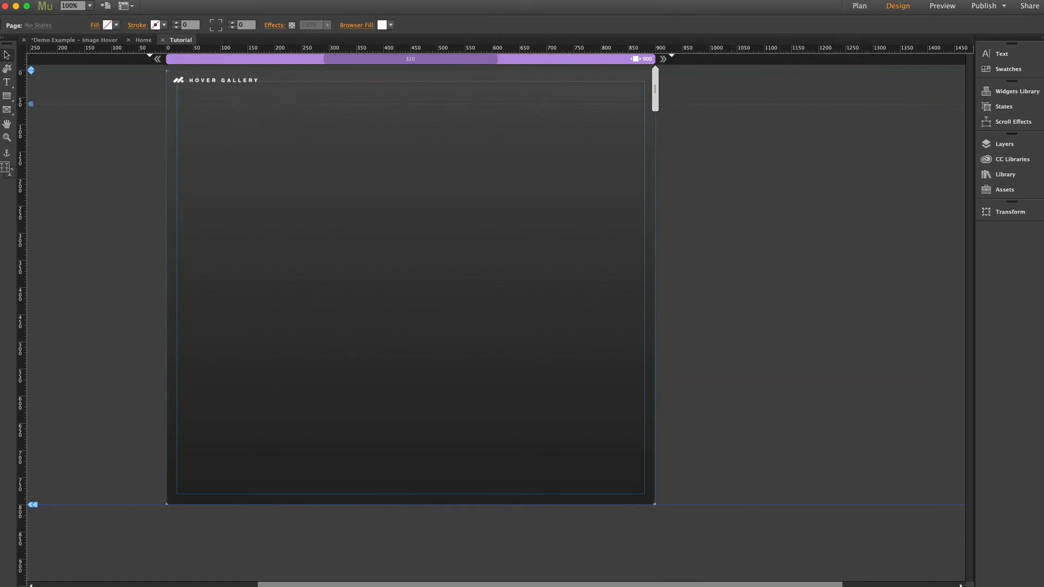